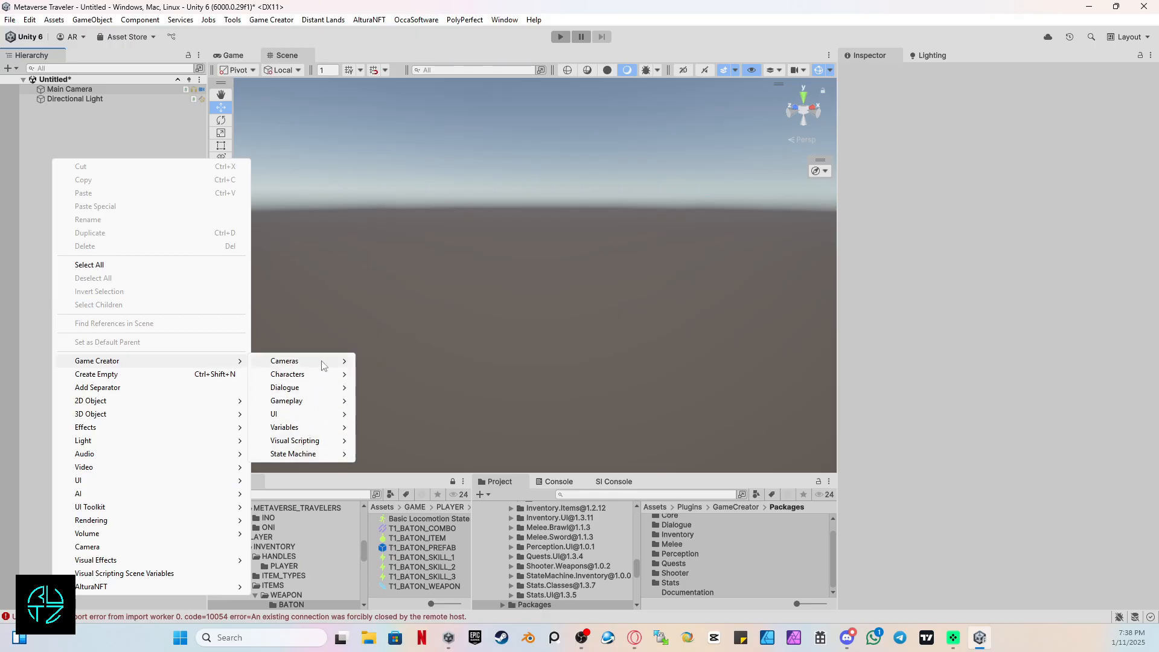
Add a Game Creator Camera Shot object to the scene, keeping its default name
mouse_move(340, 375)
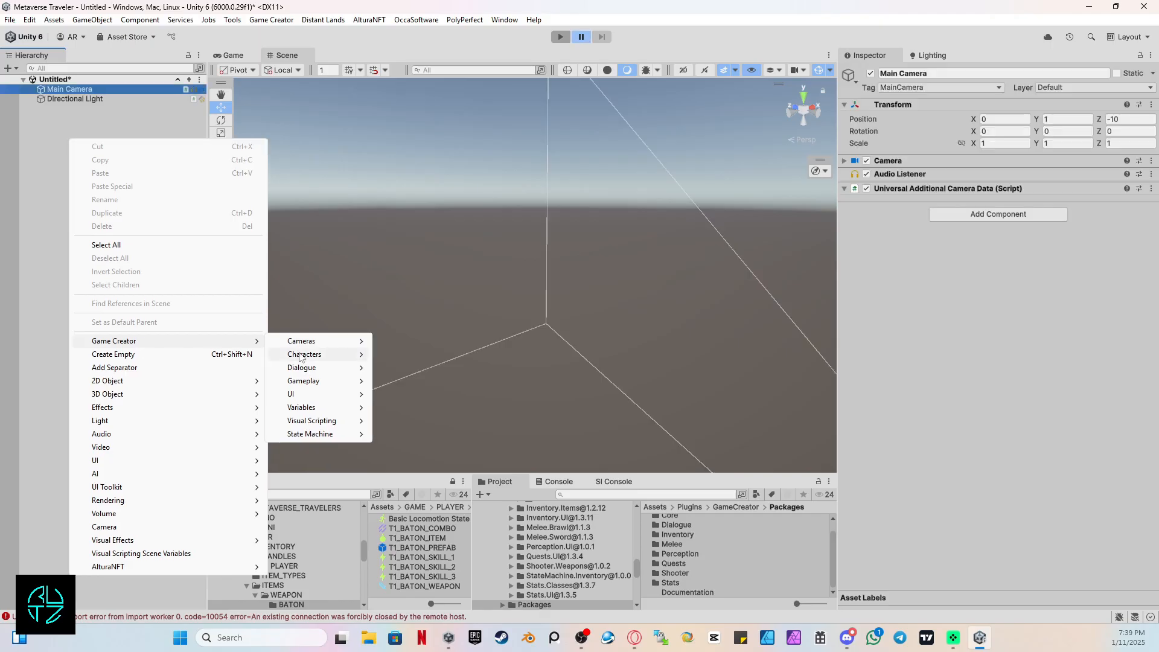
mouse_move(344, 350)
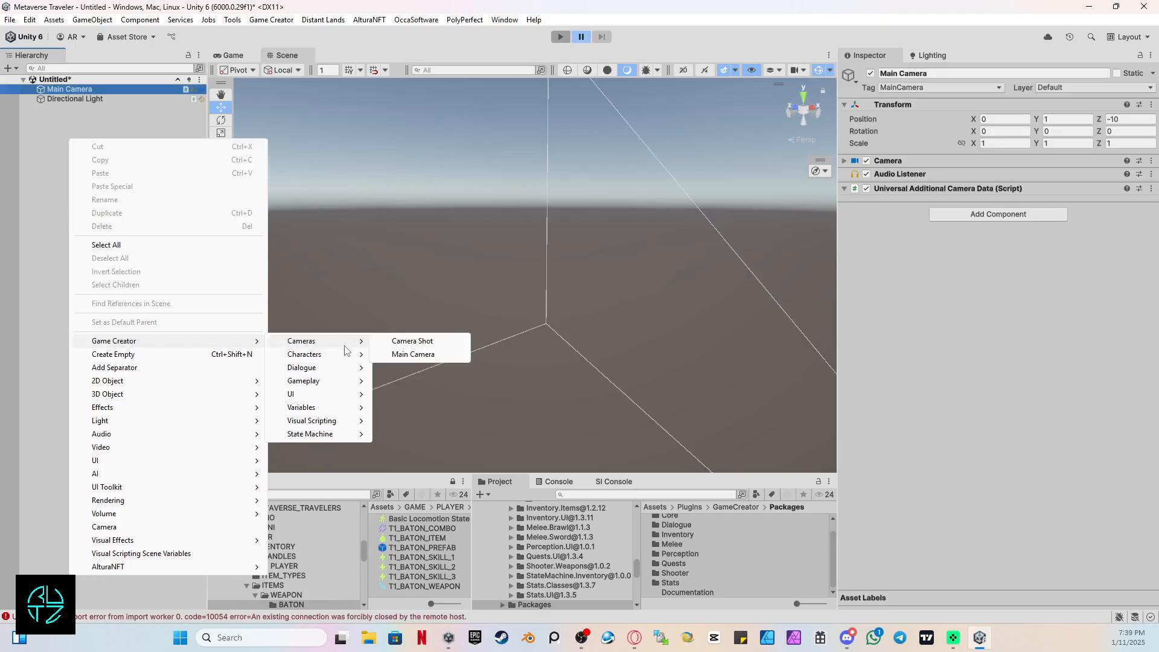
left_click(422, 341)
key("Return")
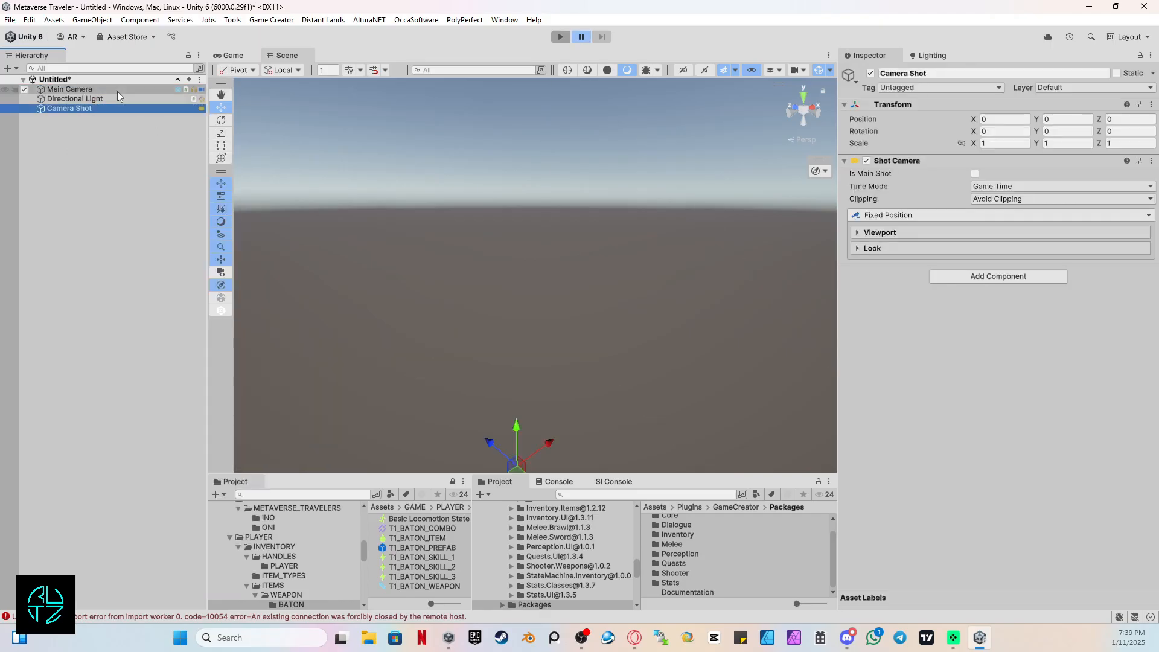
Examine the Main Camera object's current shot camera assignment and its available Time Mode options
left_click(81, 90)
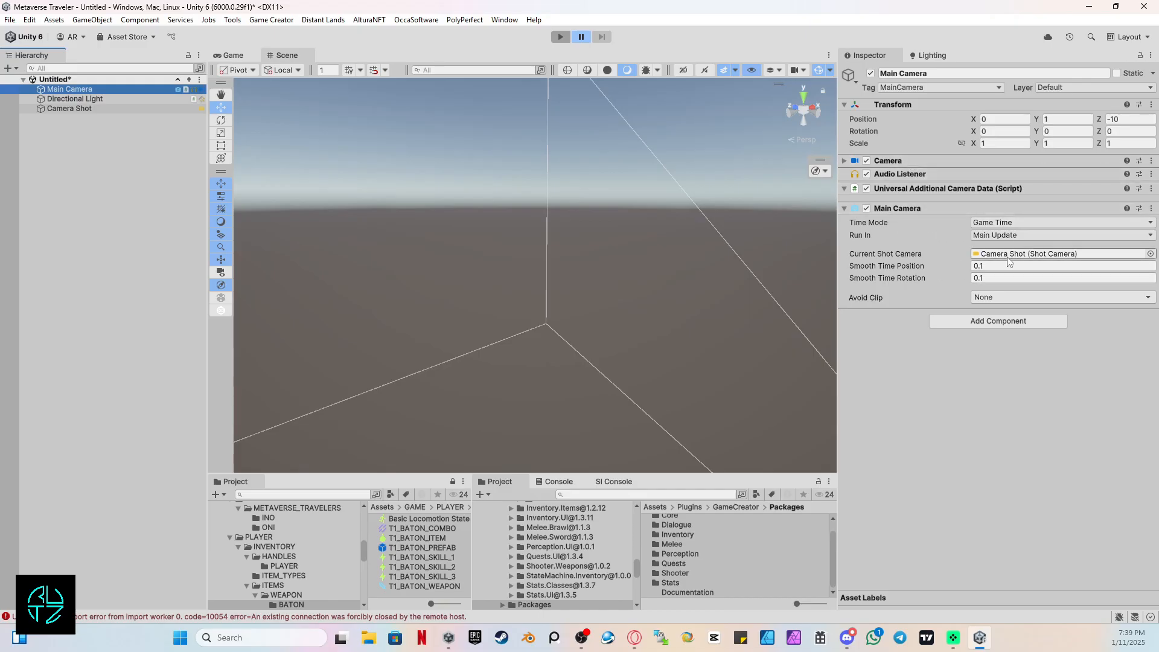
left_click(975, 256)
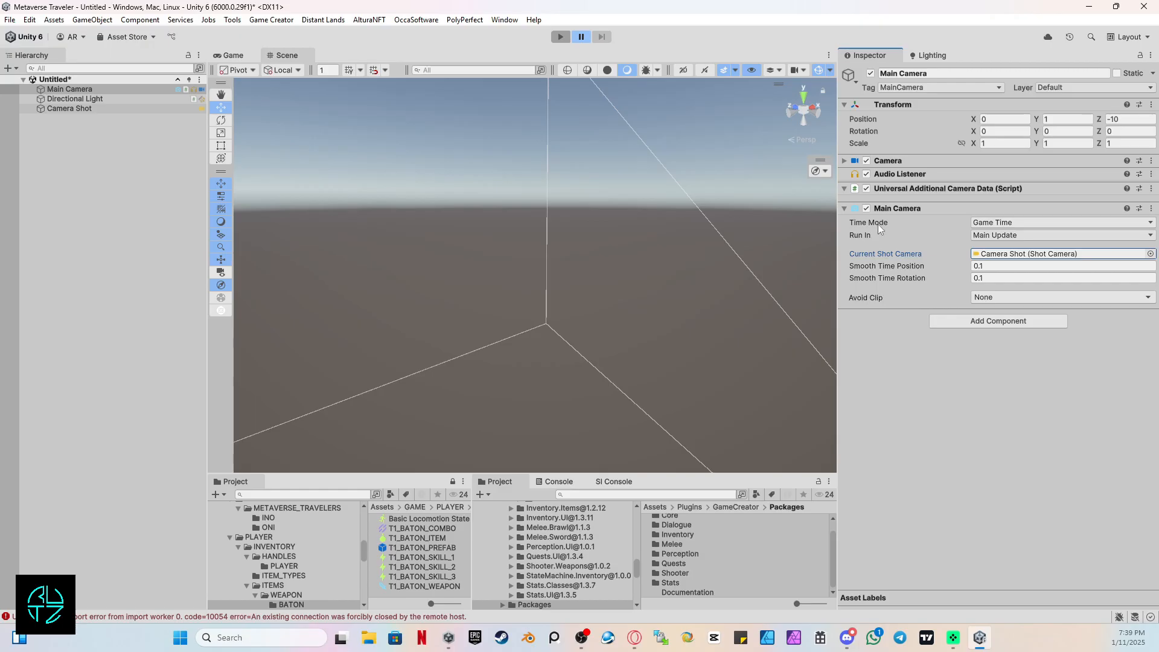
left_click(1046, 223)
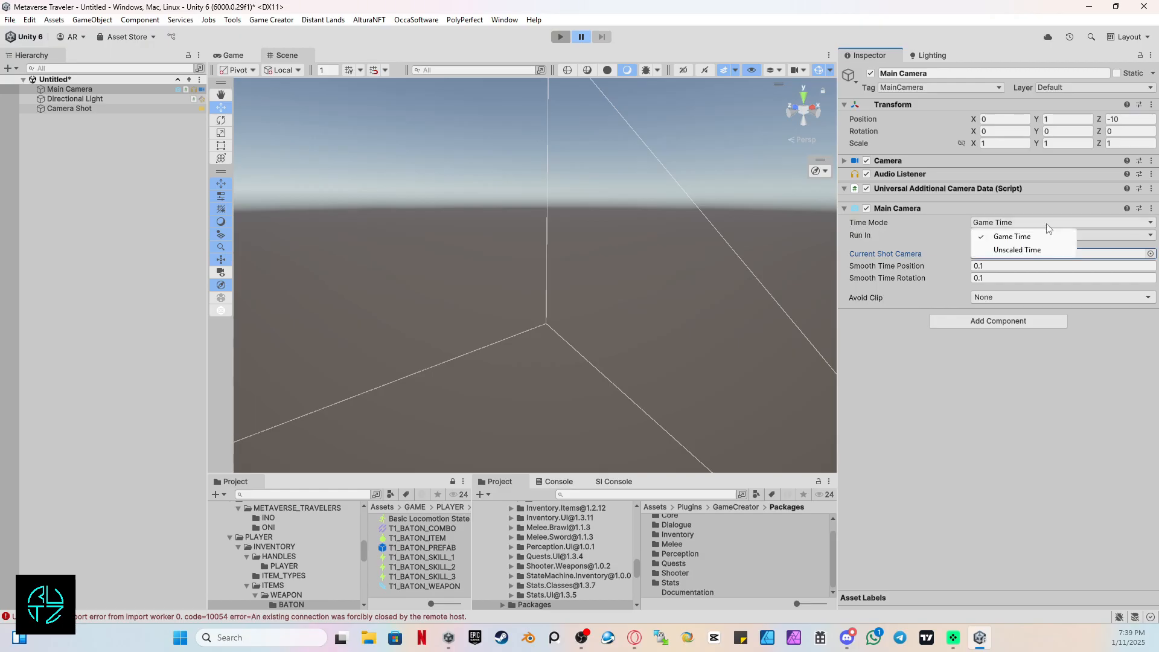
left_click(894, 223)
left_click(986, 222)
Try Fixed Update as the Main Camera's Run In mode, and return it to Main Update
left_click(873, 239)
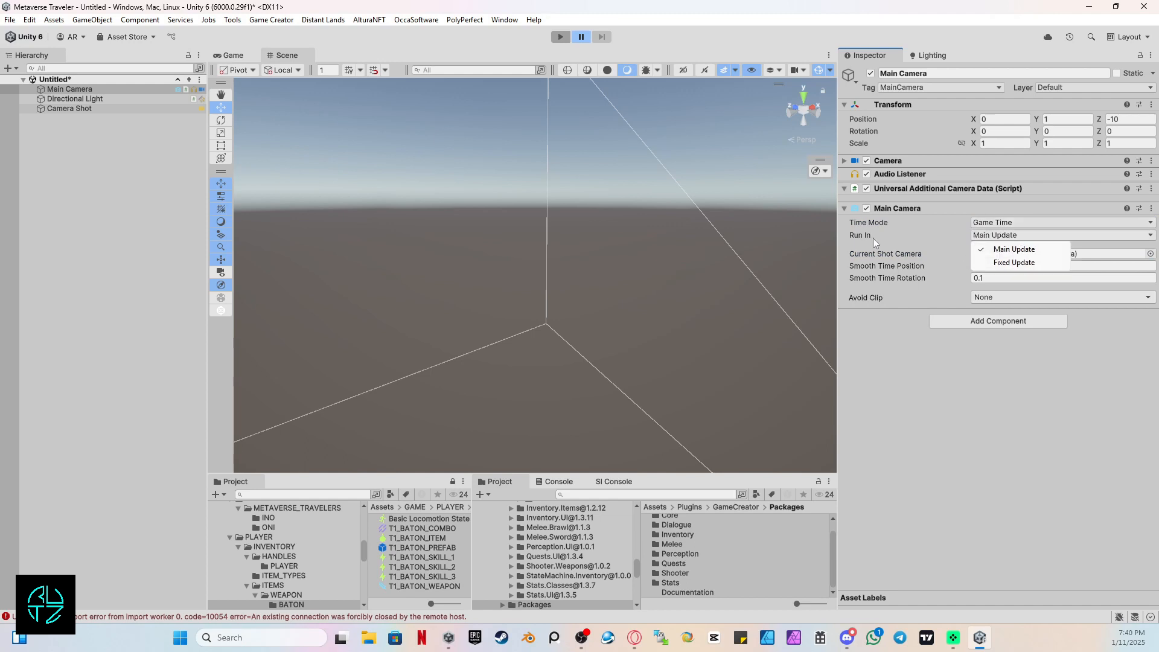
left_click(1038, 253)
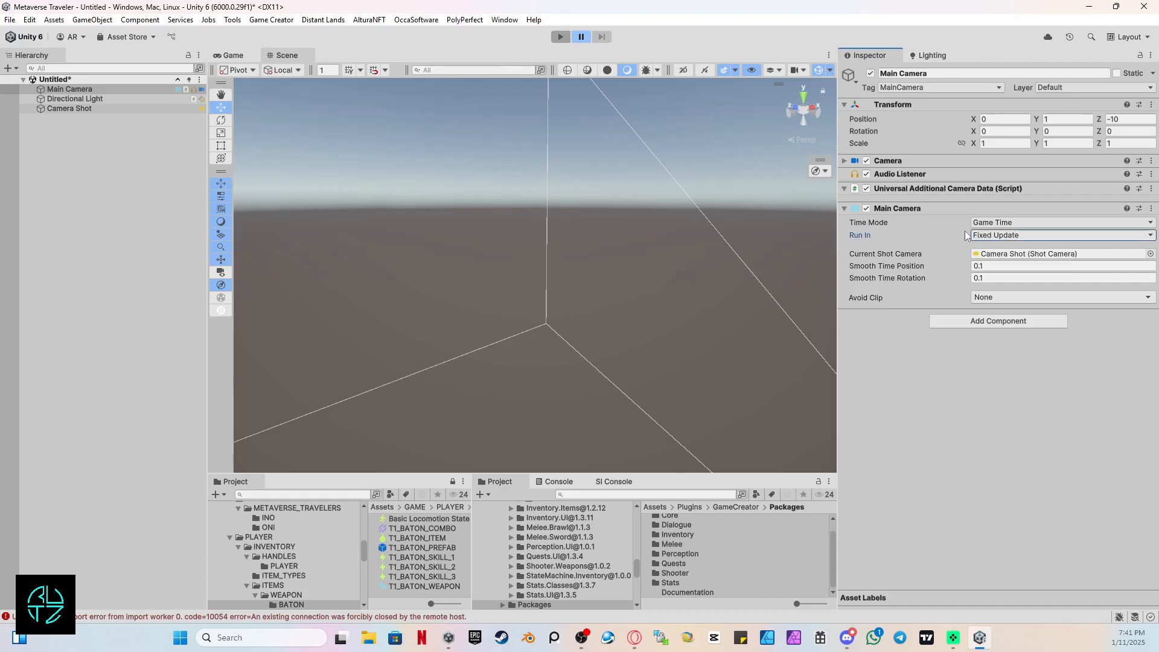
left_click(973, 235)
left_click(1014, 249)
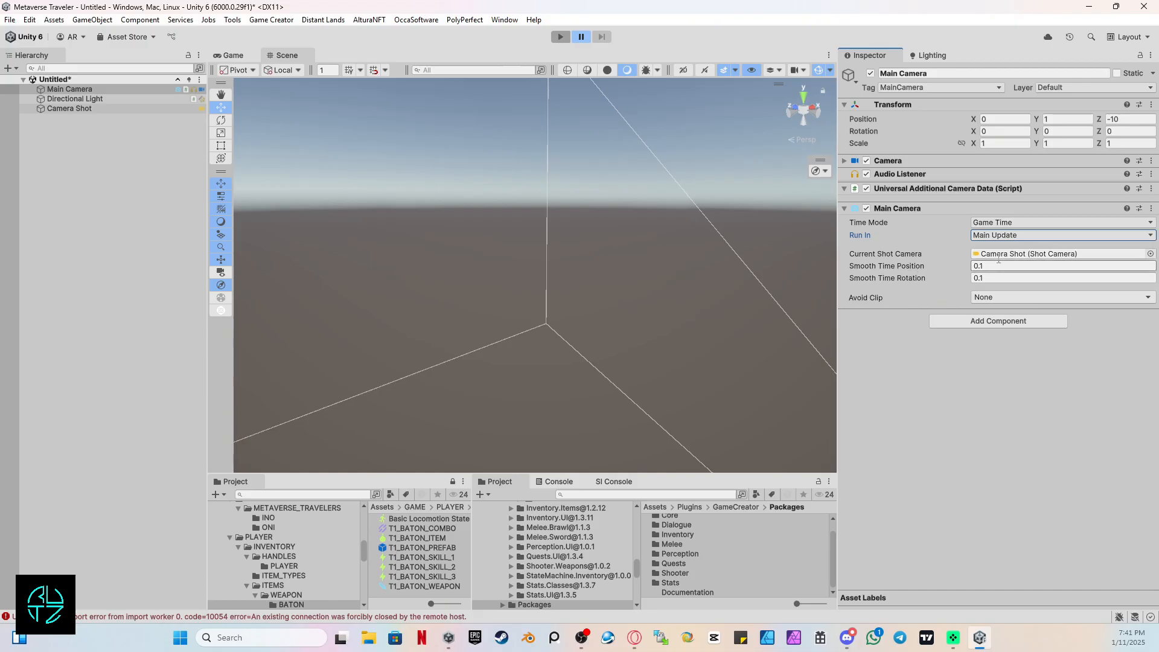
Set the Main Camera component's Avoid Clip option to Zoom In
left_click(955, 254)
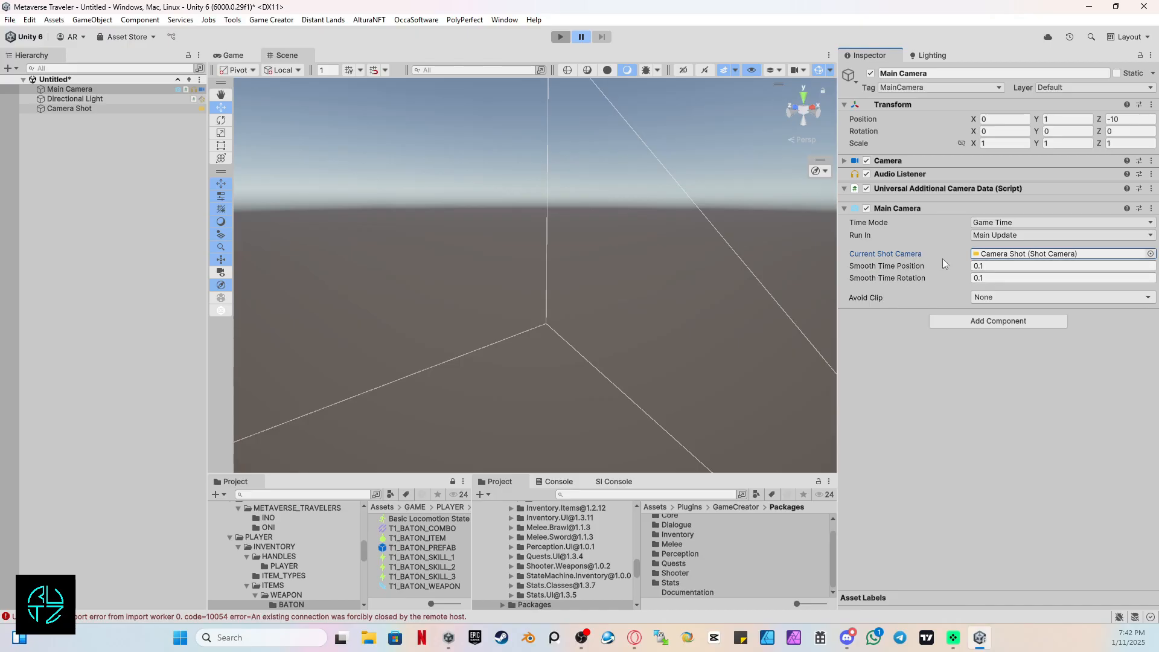
left_click(983, 266)
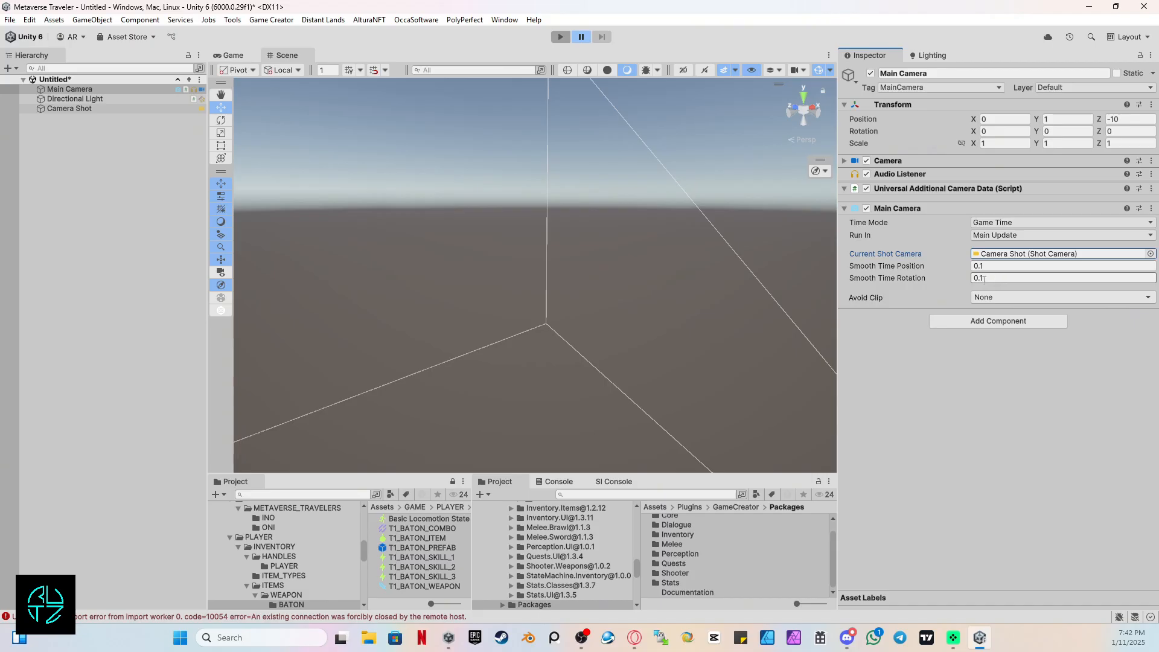
left_click(995, 299)
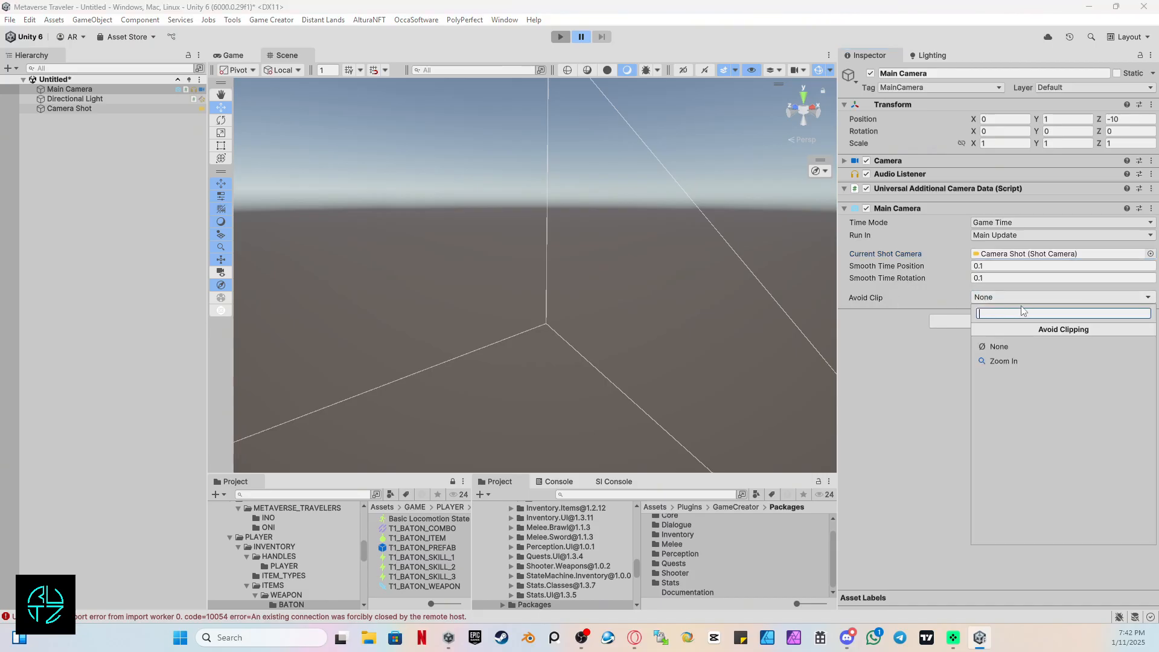
left_click(1038, 348)
left_click(1026, 297)
left_click(1002, 361)
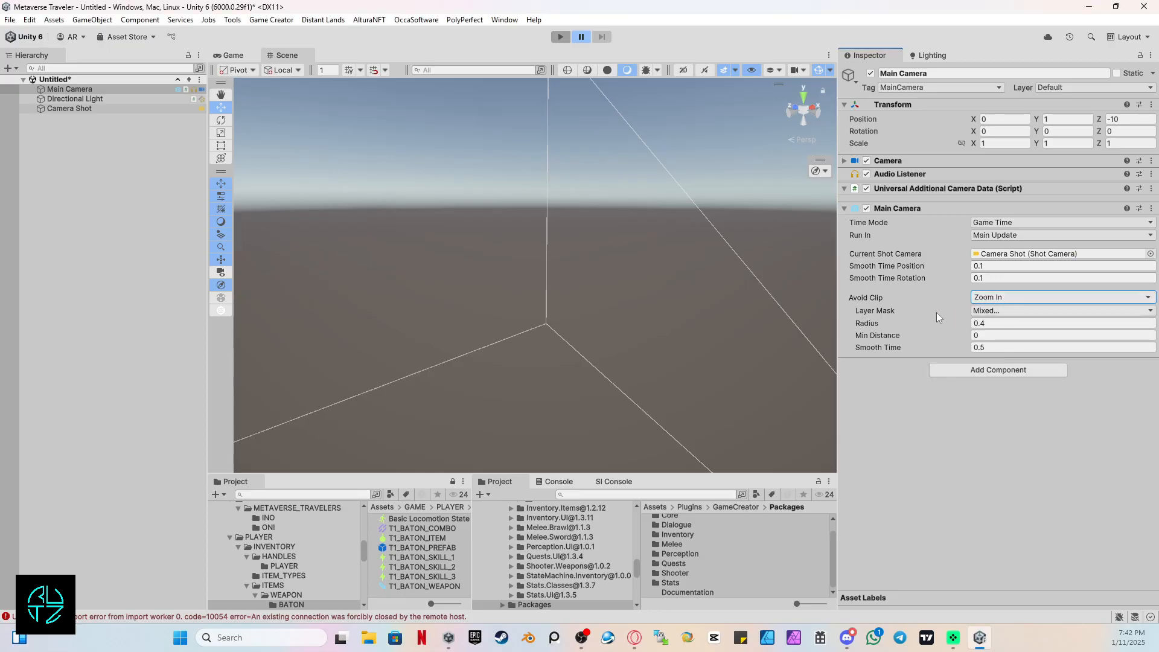
Check the Zoom In layer mask options and set the Min Distance to 3
left_click(997, 311)
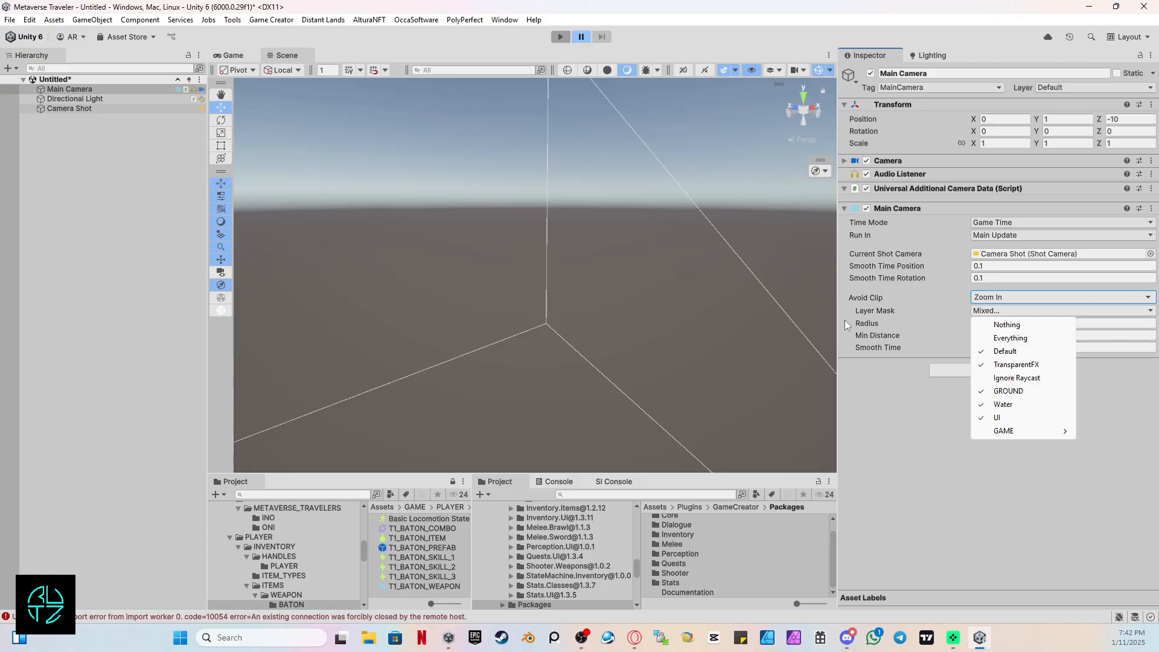
left_click(922, 317)
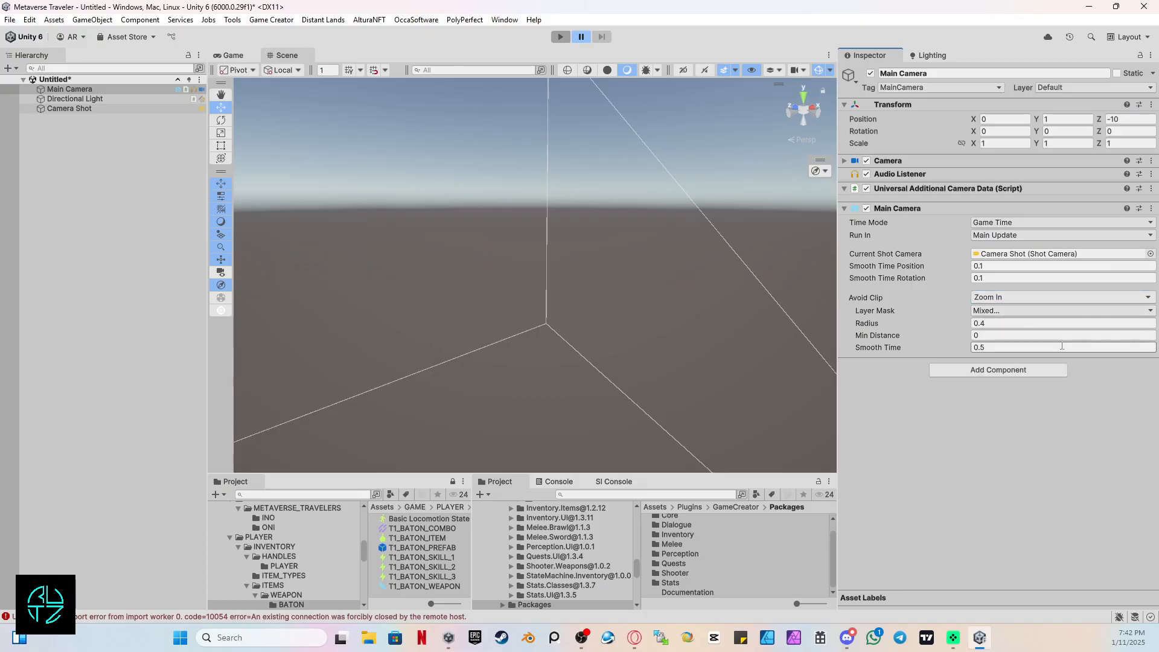
left_click(984, 324)
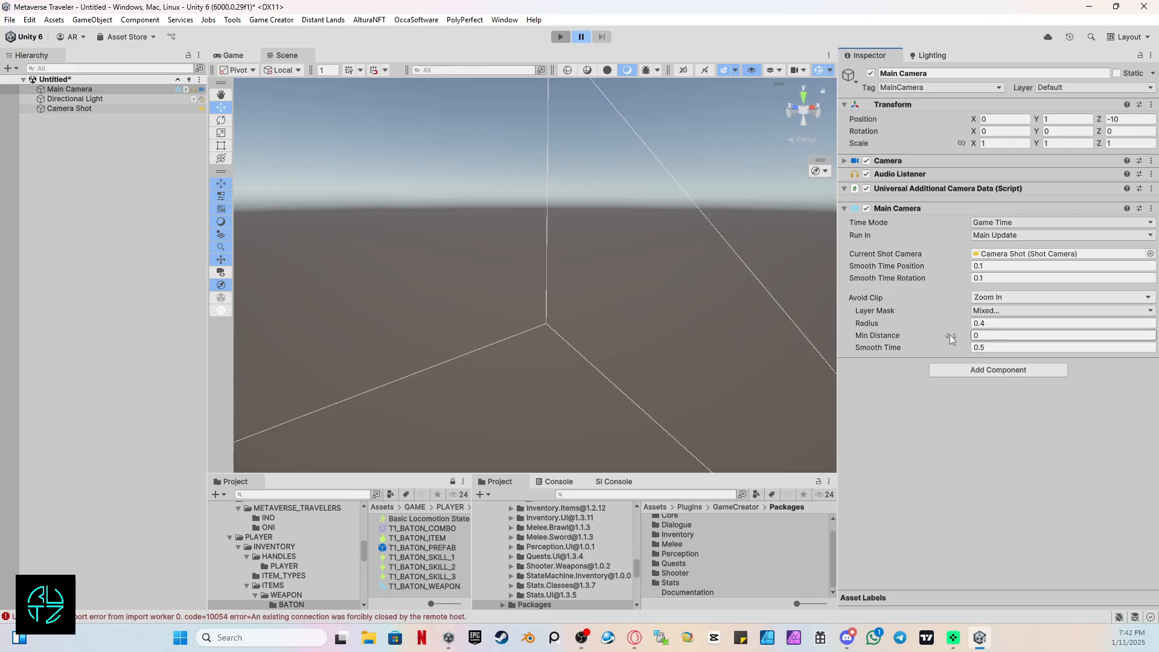
left_click(989, 336)
type("3")
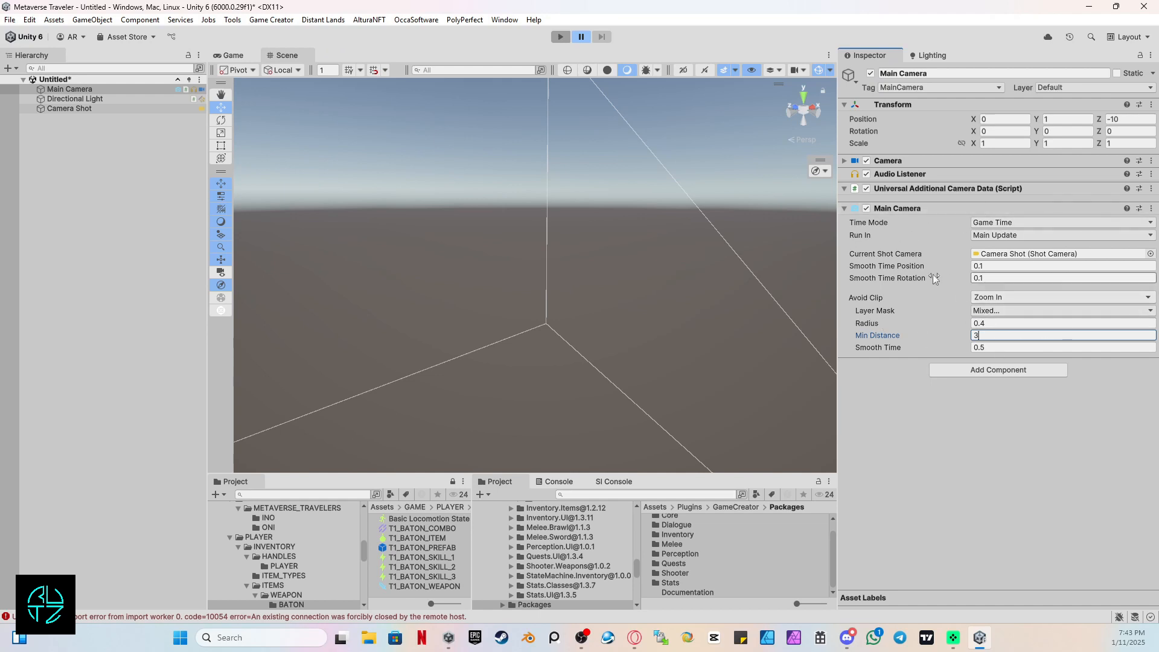
Open the Camera Shot referenced by the Main Camera and enable Is Main Shot on it
double_click(993, 254)
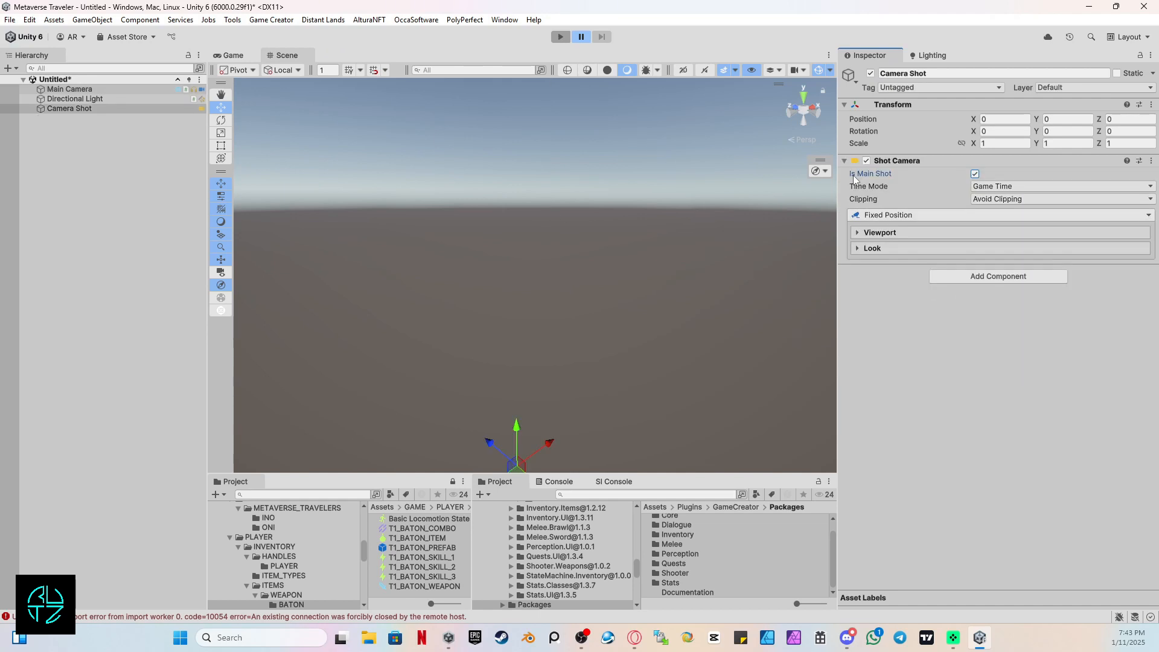
left_click(975, 174)
left_click(975, 173)
left_click(975, 174)
Add an Actions component to the Camera Shot and give it a Change to Shot instruction
left_click(981, 278)
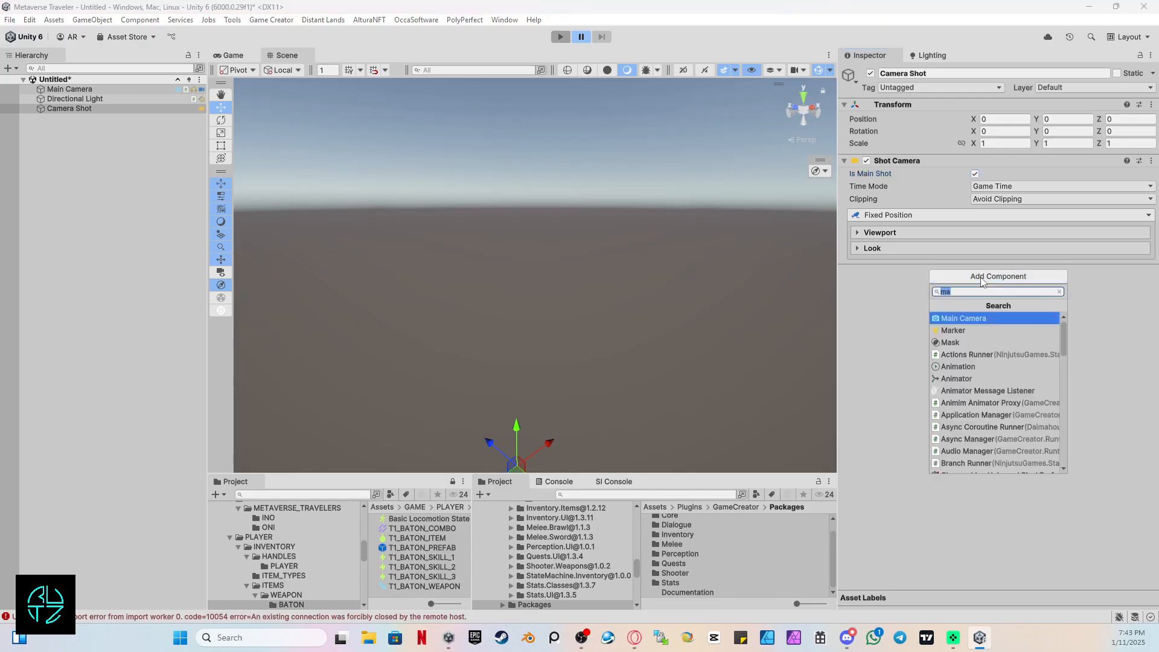
type("actio")
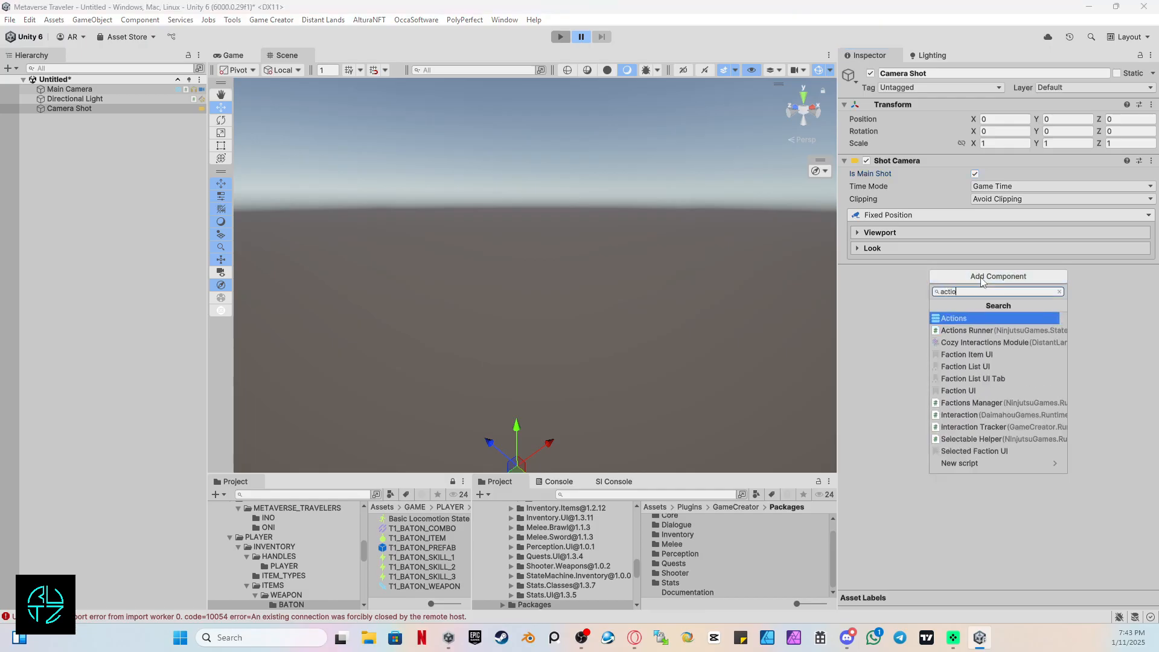
left_click(950, 318)
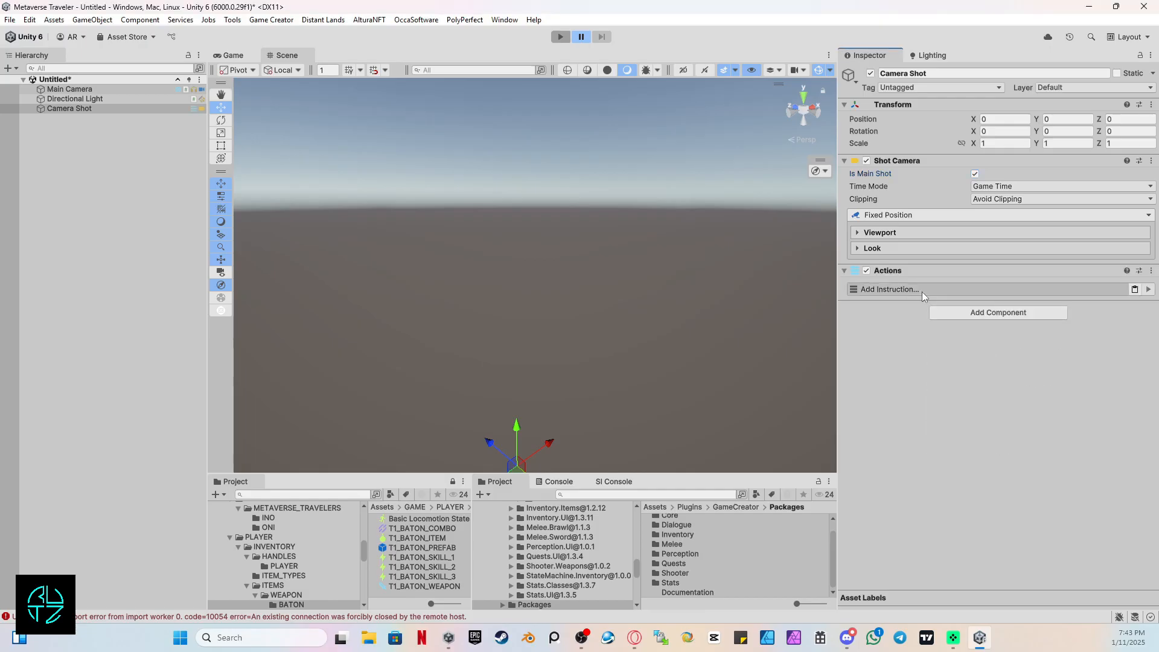
left_click(922, 291)
type("shot")
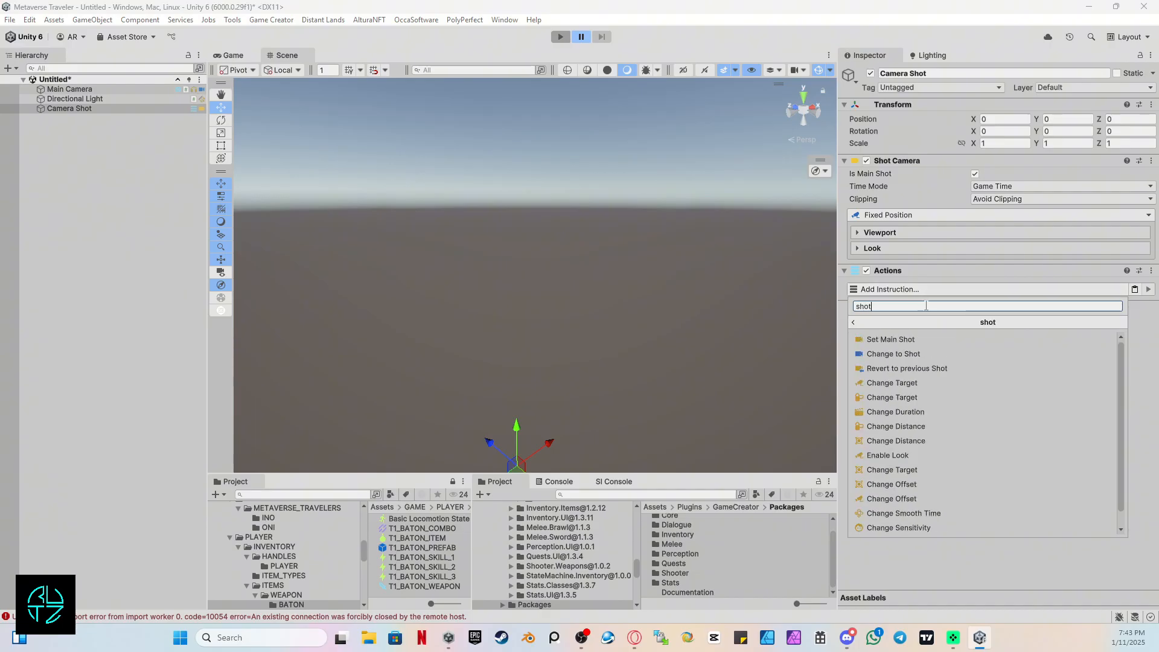
left_click(933, 355)
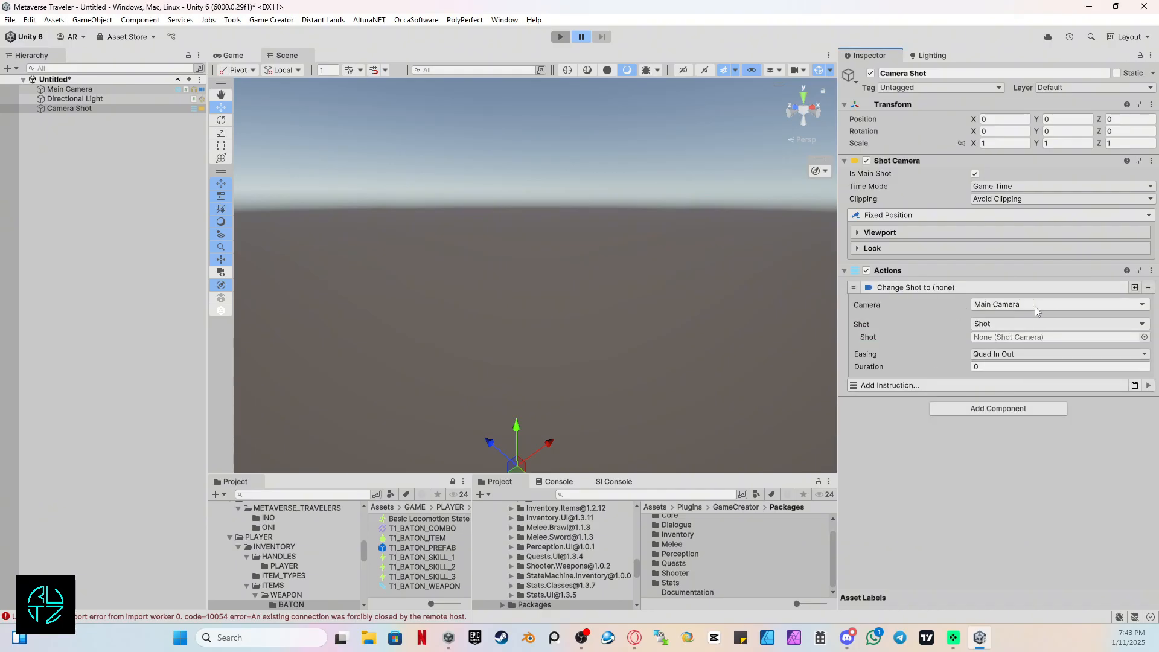
Review the Main Camera component that the instruction's Camera setting refers to, and return to the Camera Shot object
left_click(1014, 306)
left_click(1013, 305)
left_click(69, 89)
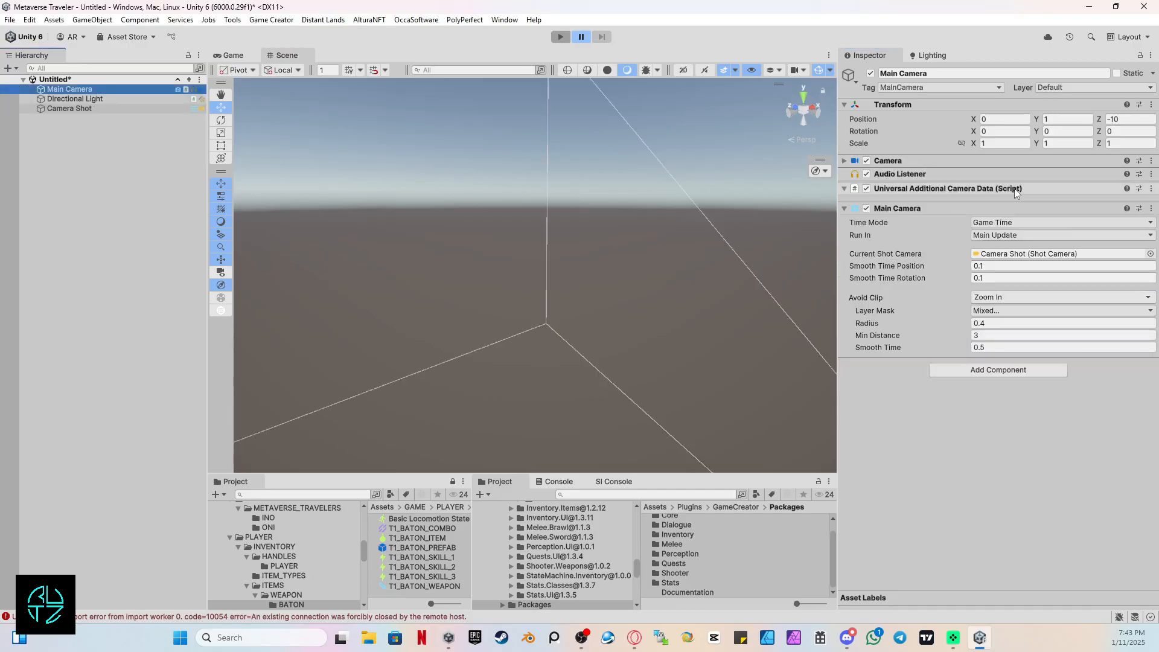
left_click(914, 209)
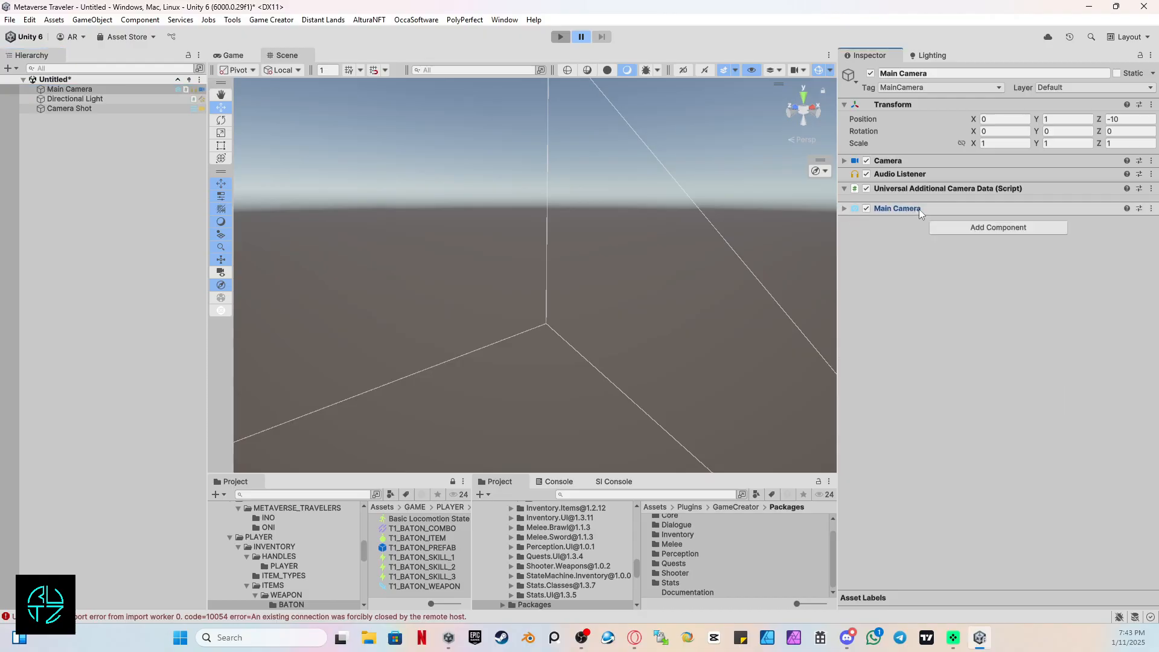
left_click(909, 208)
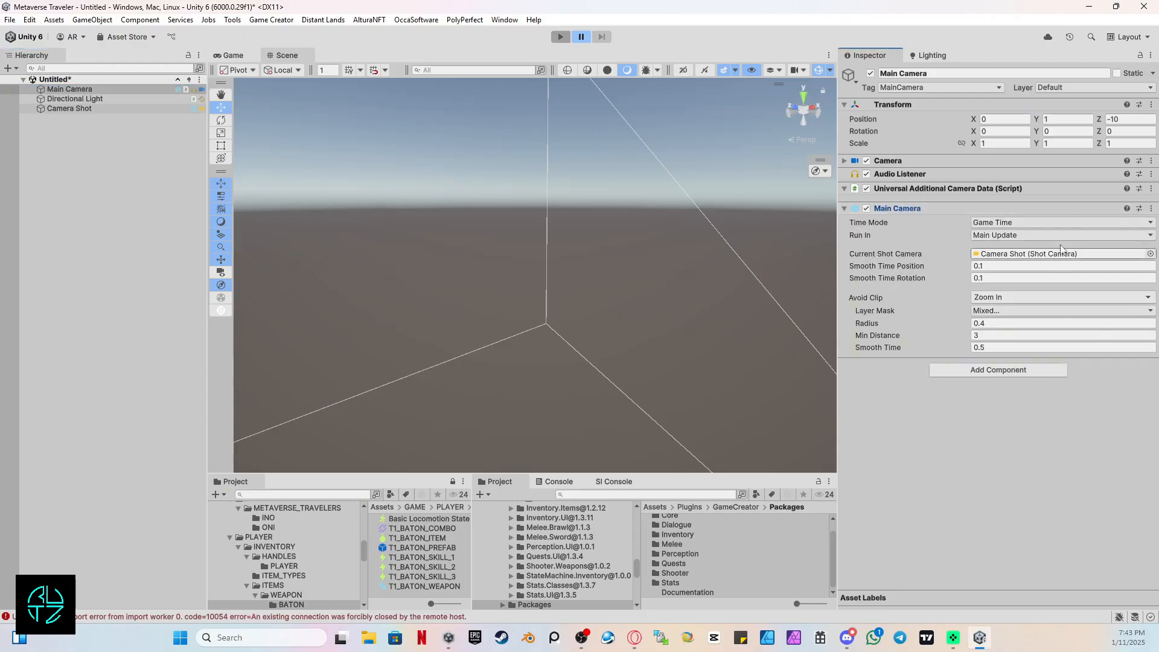
left_click(141, 109)
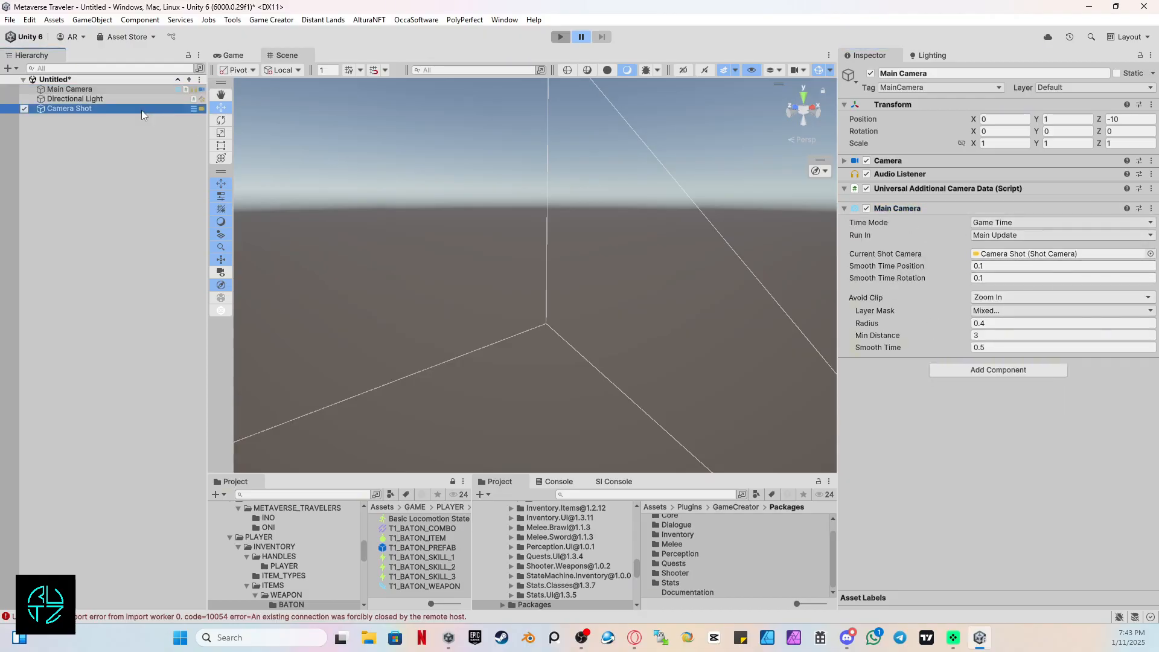
Try Game Object as the Change Shot instruction's Camera source, and switch it back to Main Camera
left_click(1011, 307)
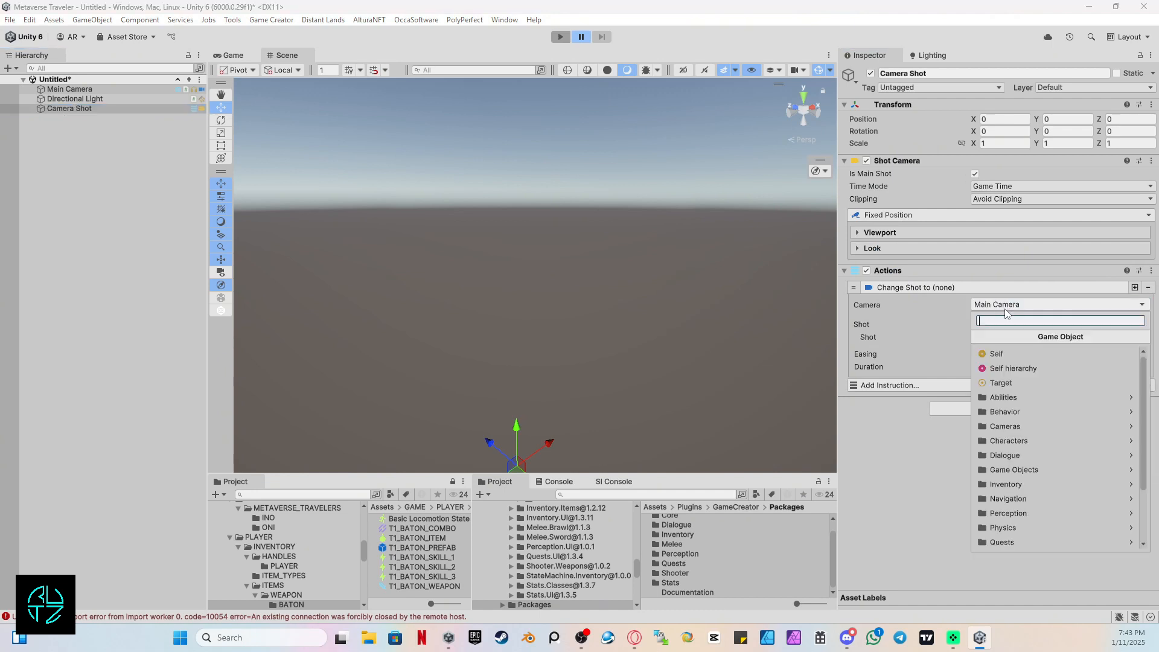
left_click(1034, 470)
left_click(1011, 383)
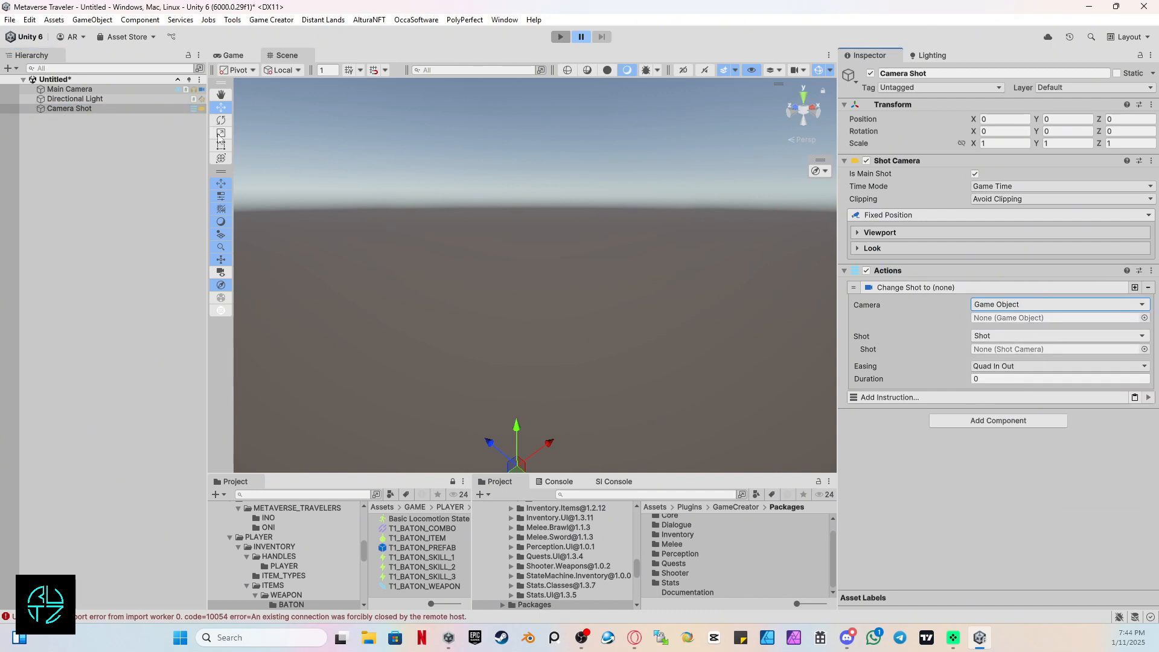
left_click_drag(115, 90, 996, 318)
left_click(1003, 305)
type("cam")
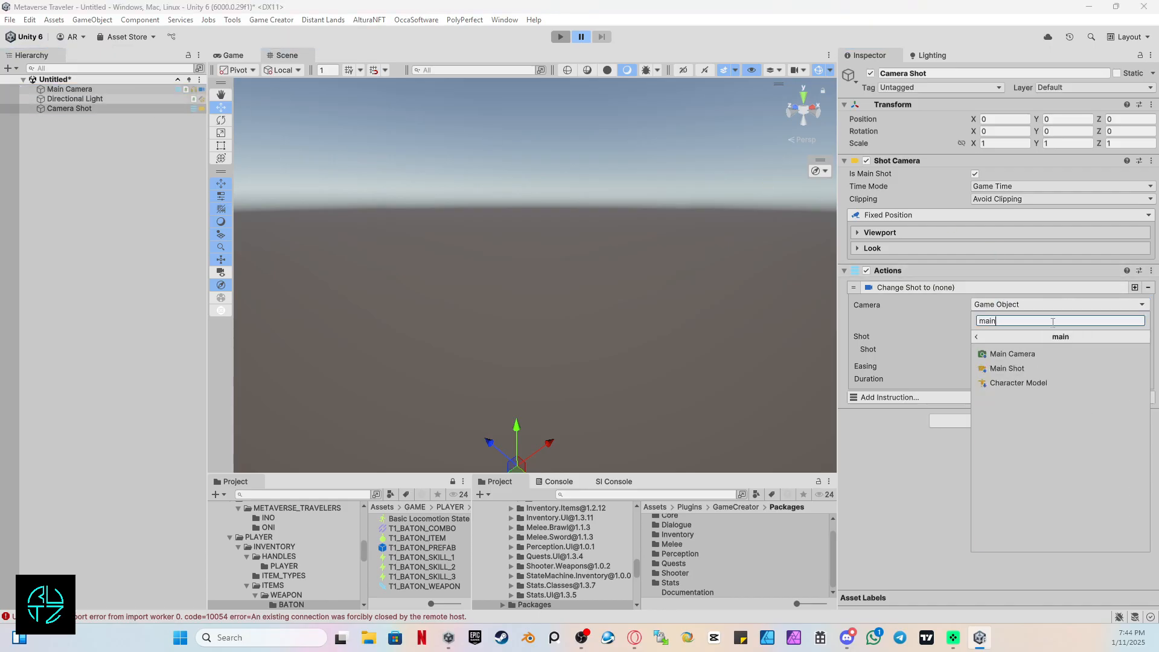
left_click(1042, 353)
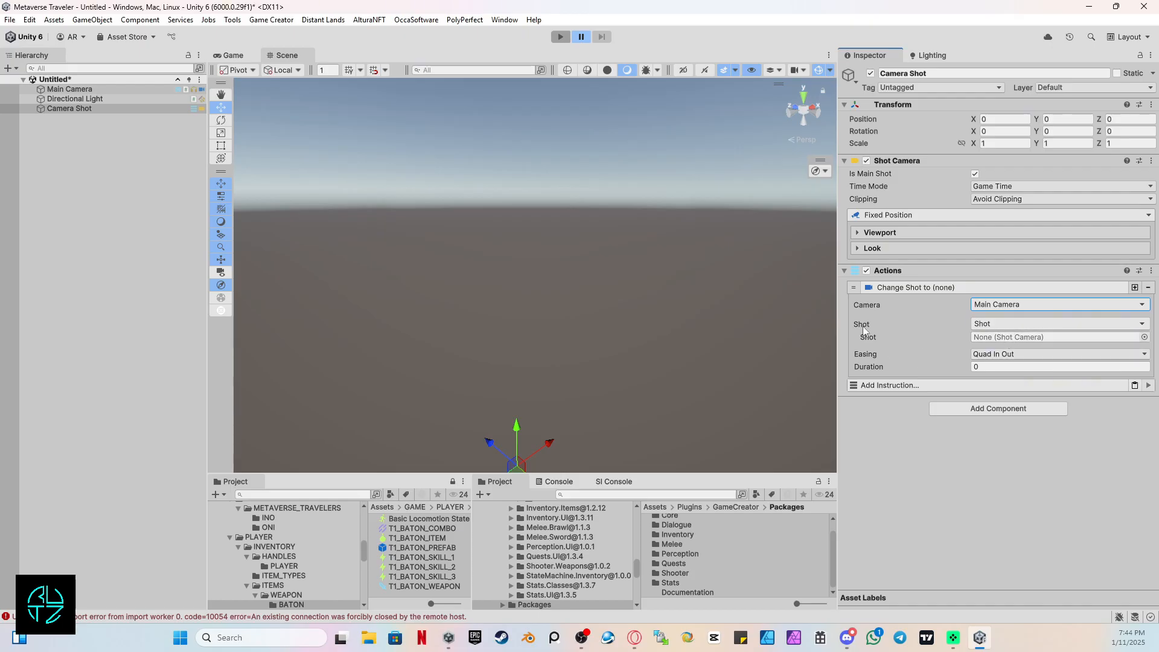
Try Previous Shot as the Change Shot instruction's Shot source, and switch it back to Shot
left_click(1016, 326)
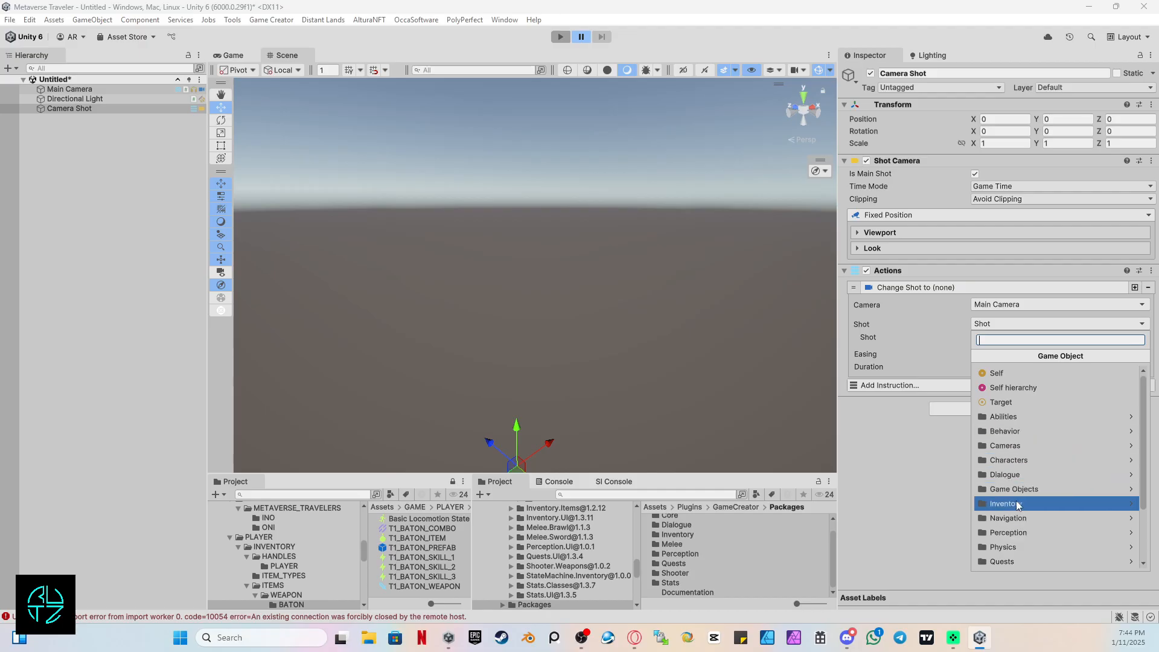
type("sho")
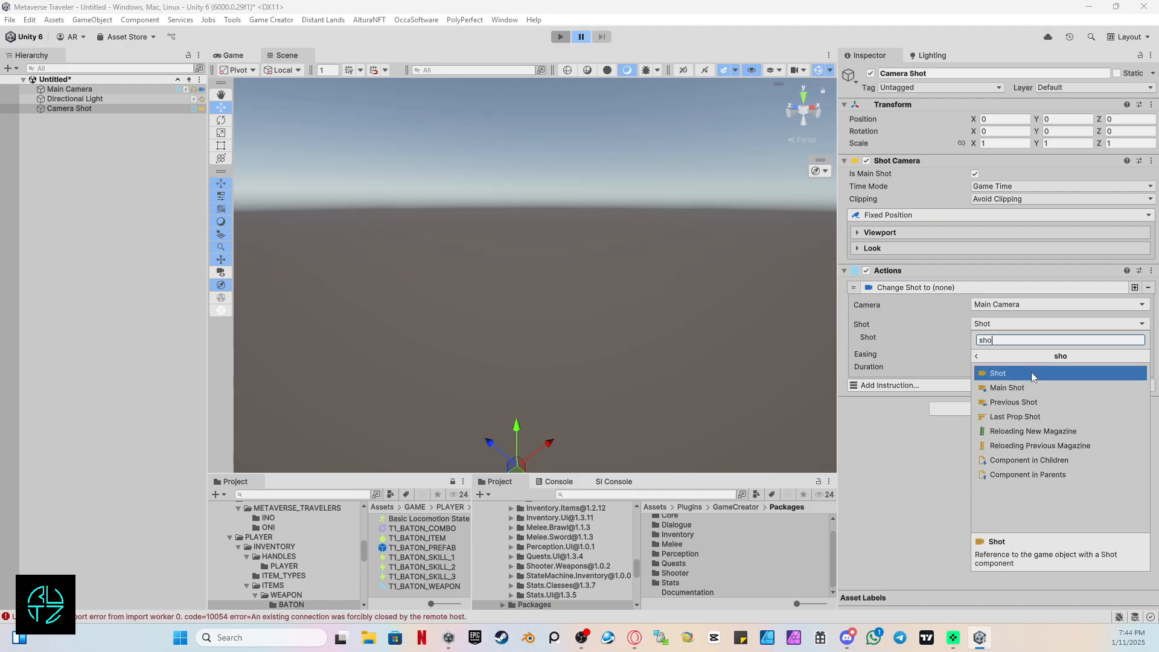
left_click(943, 341)
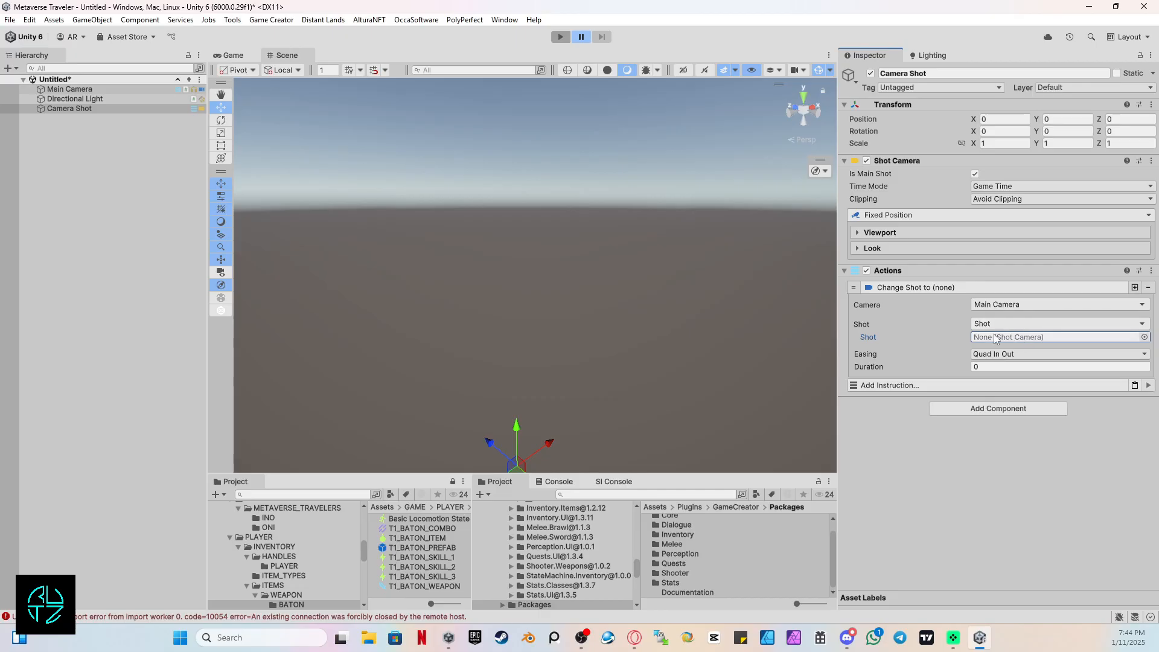
left_click(1000, 324)
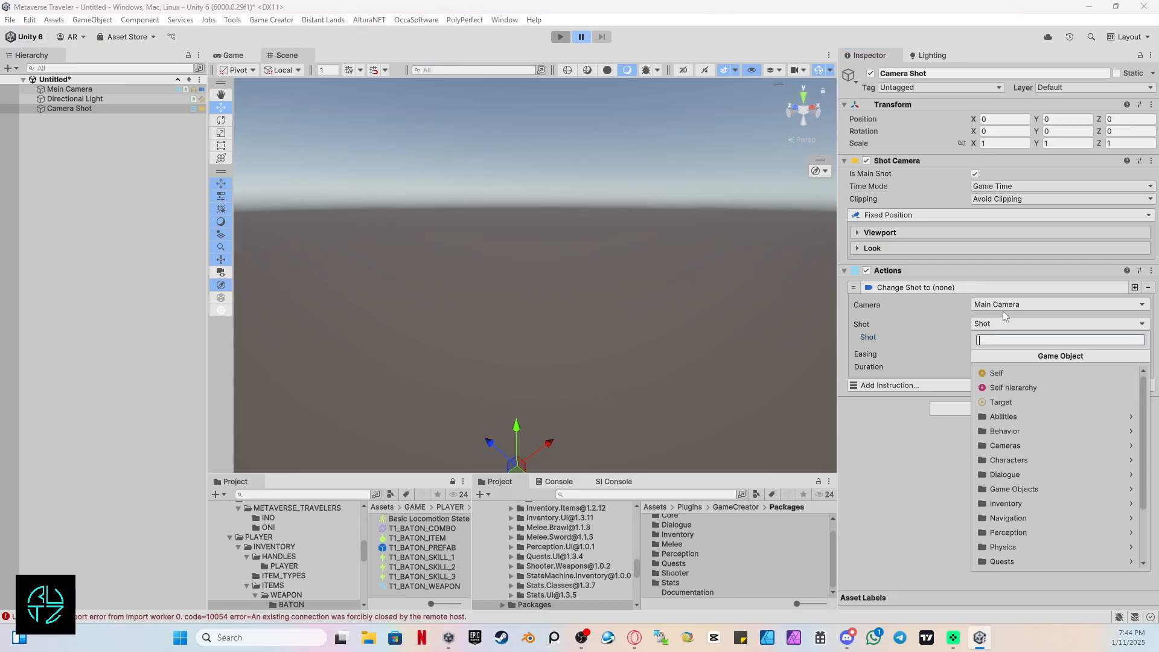
type("shot")
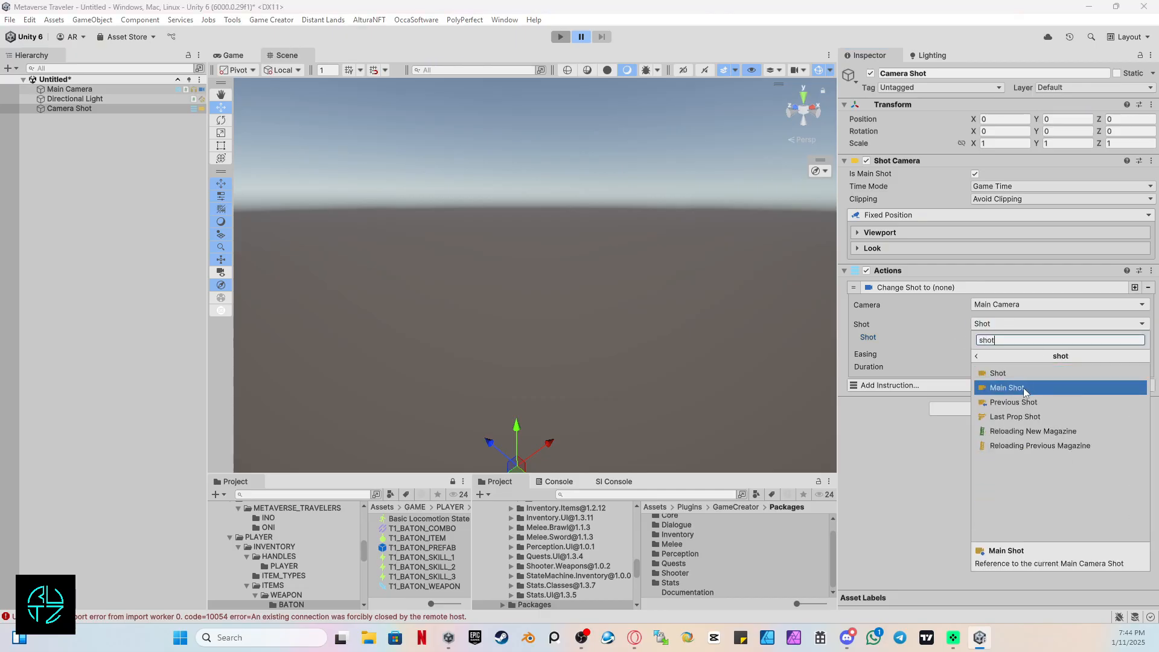
left_click(1028, 401)
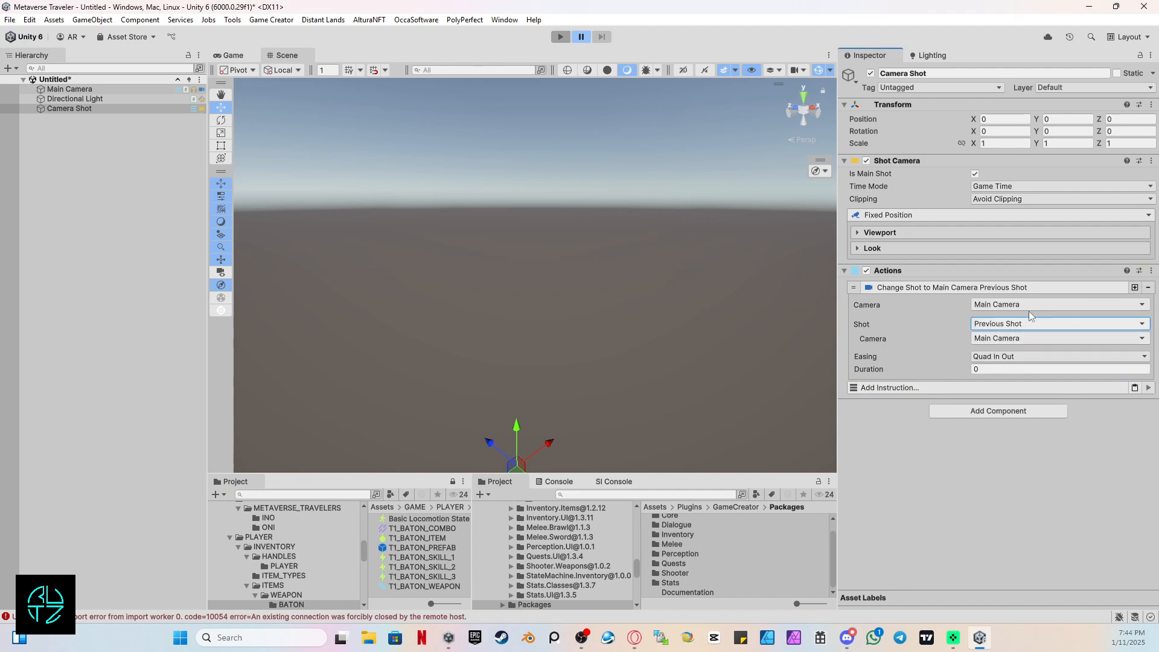
left_click(1020, 340)
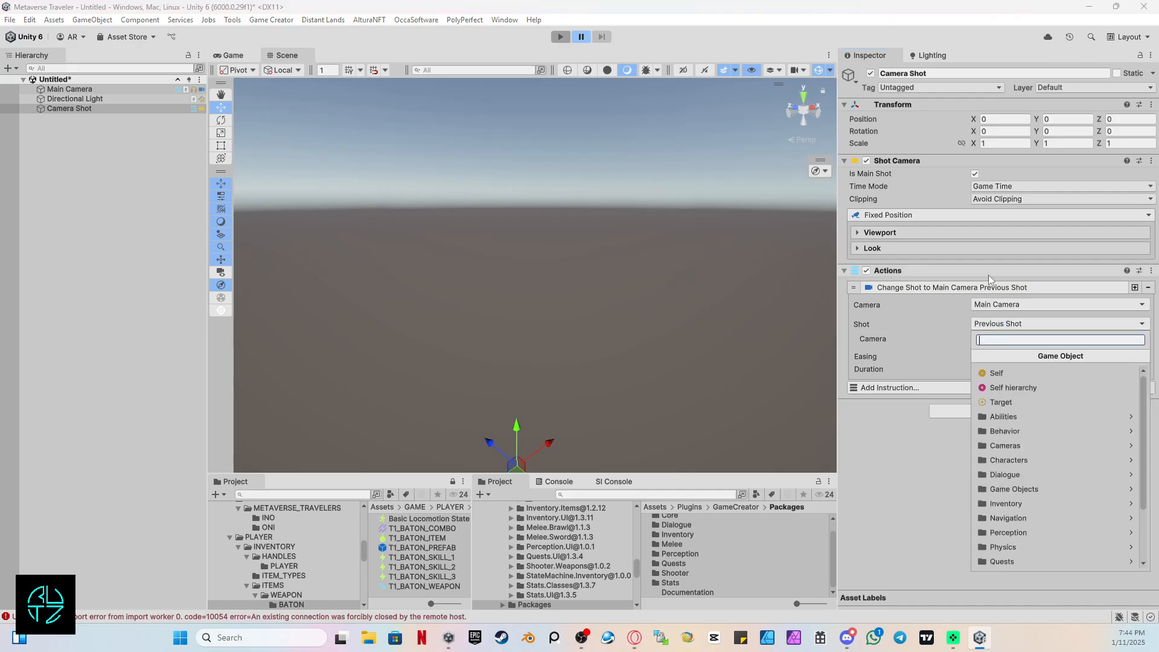
type("shot")
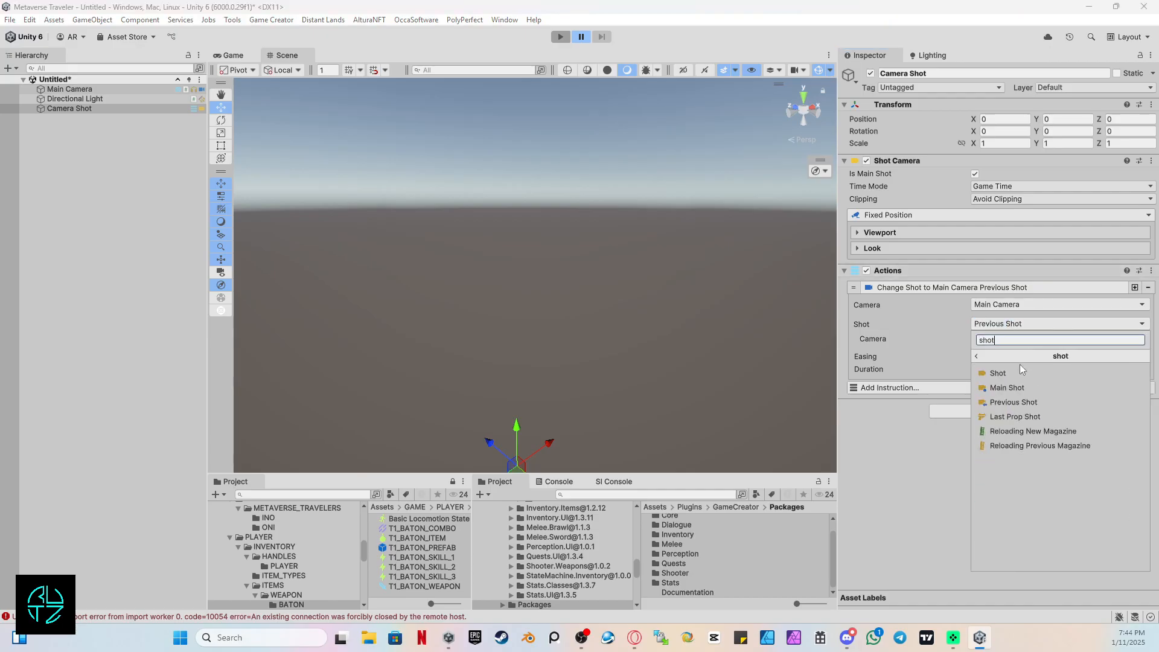
left_click(1015, 374)
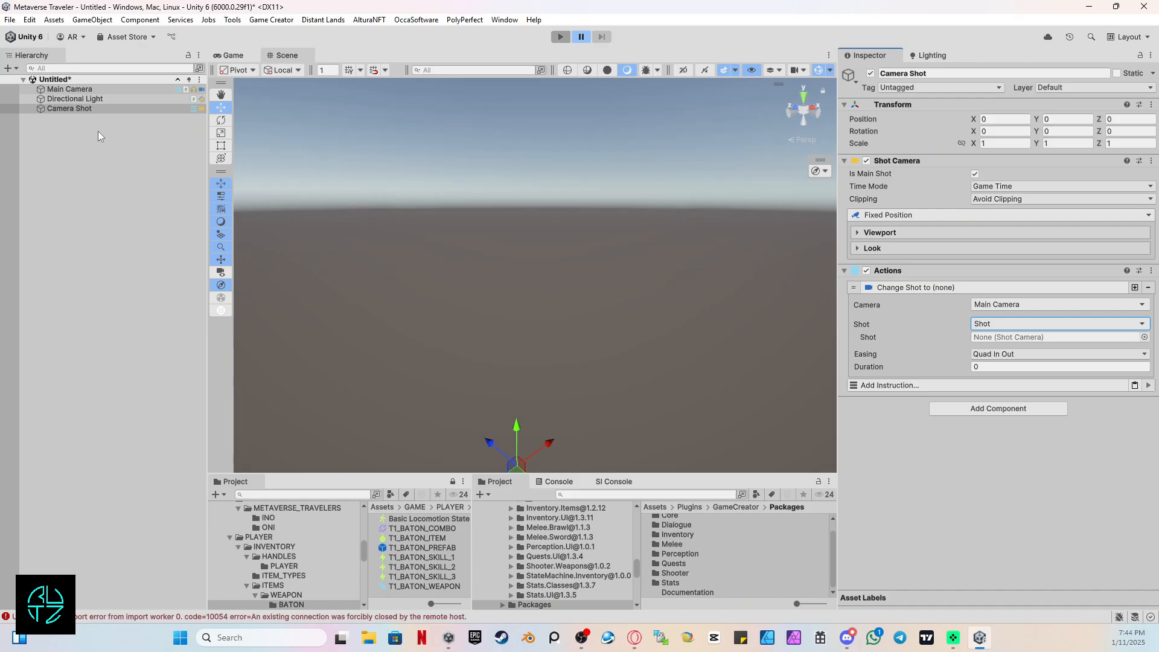
Create a second Game Creator Camera Shot named 2 and assign it as the Change Shot instruction's Shot
right_click(122, 175)
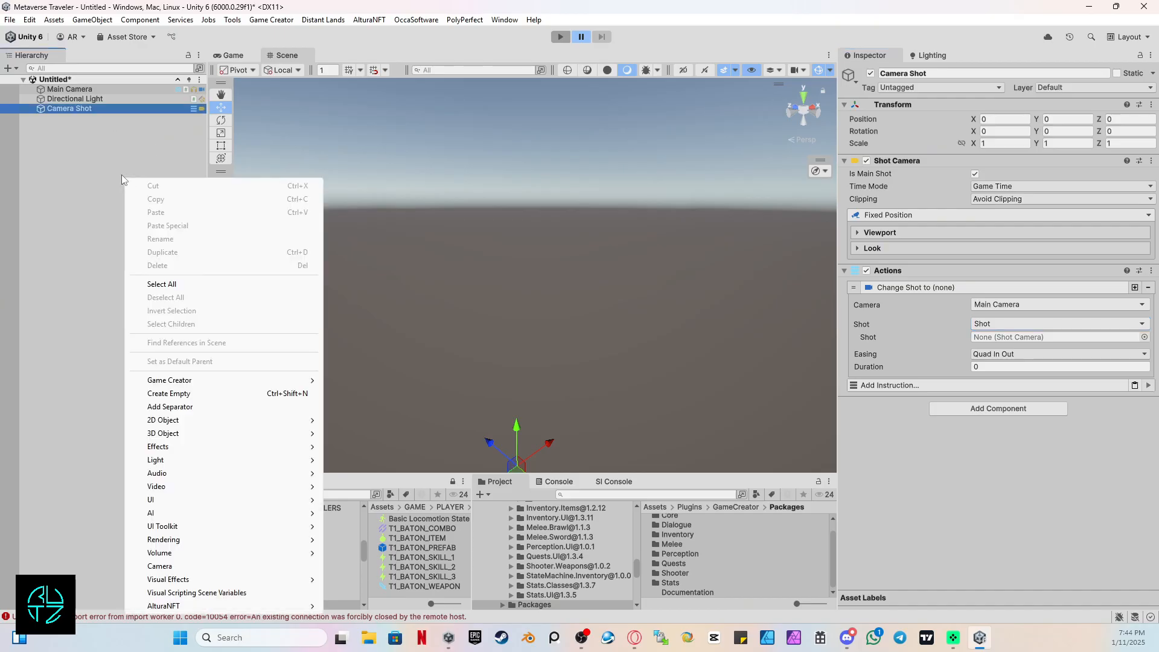
mouse_move(190, 386)
mouse_move(366, 384)
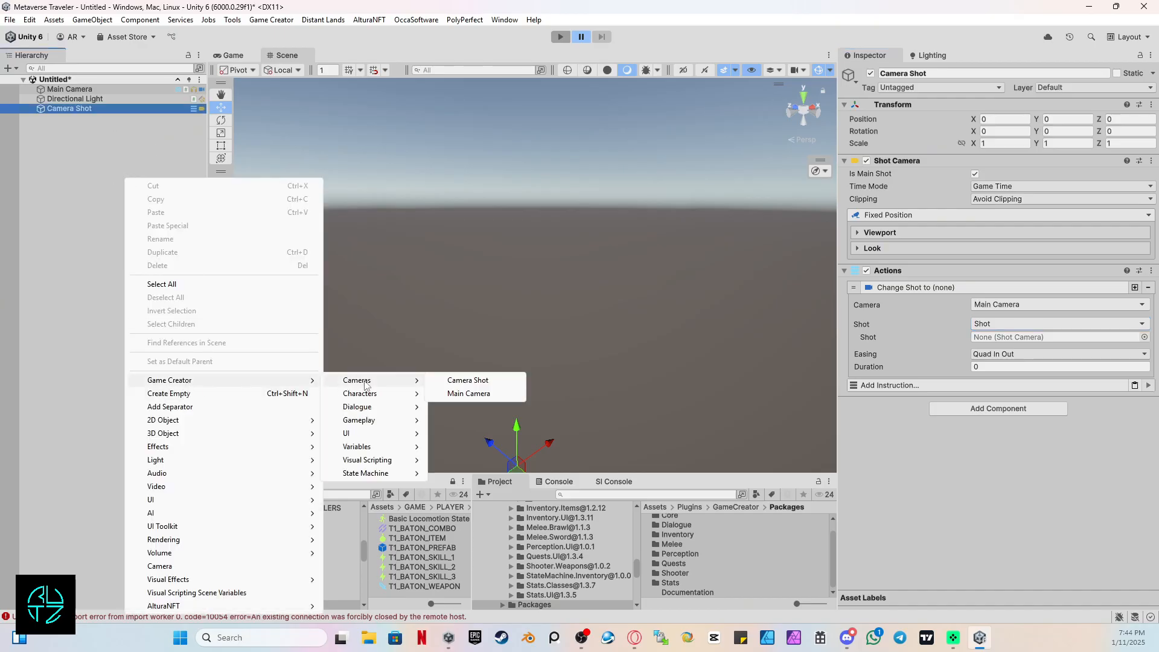
left_click(451, 380)
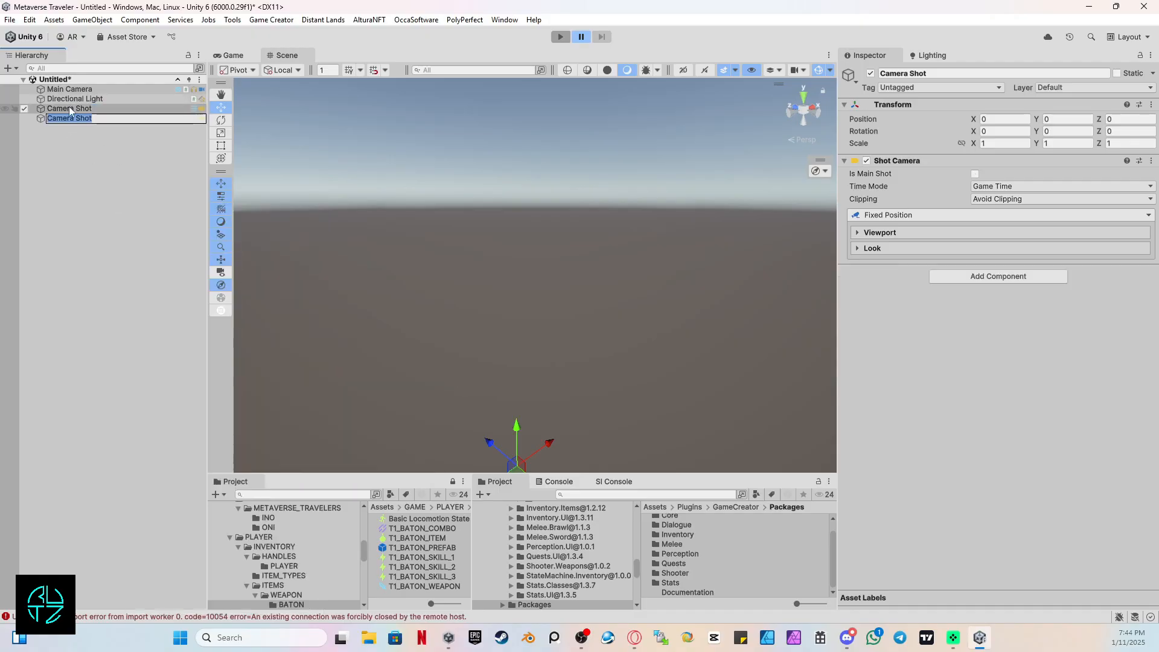
type("2")
key("Return")
left_click_drag(102, 118, 1035, 336)
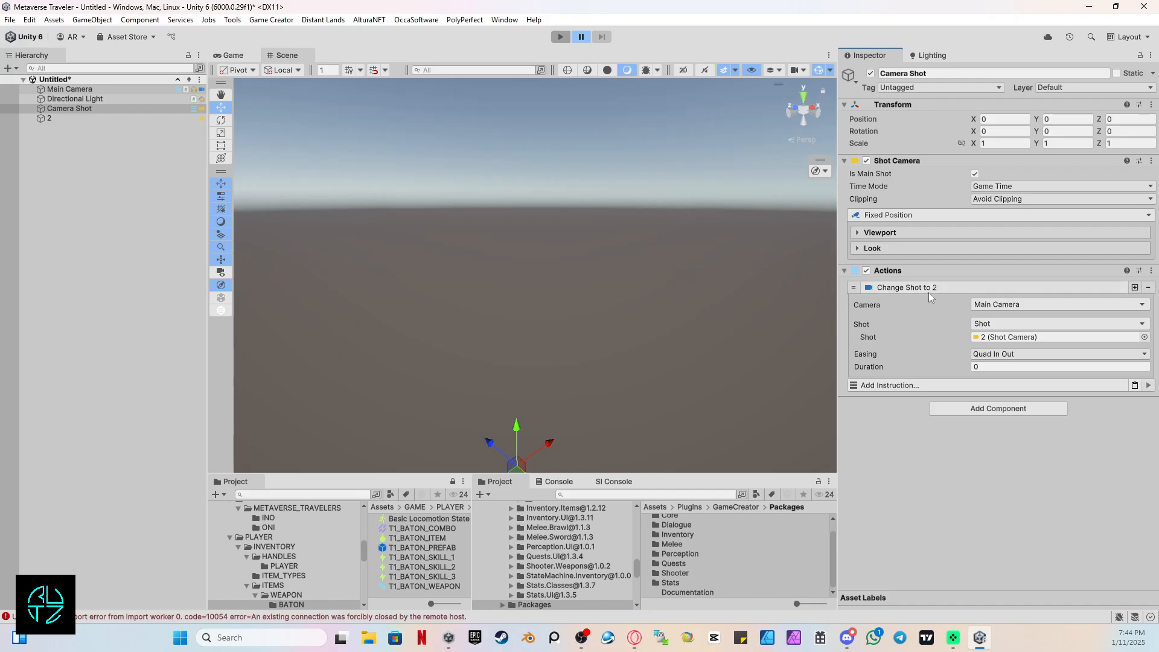
Change the shot type of Camera Shot 2 to First Person
left_click(97, 109)
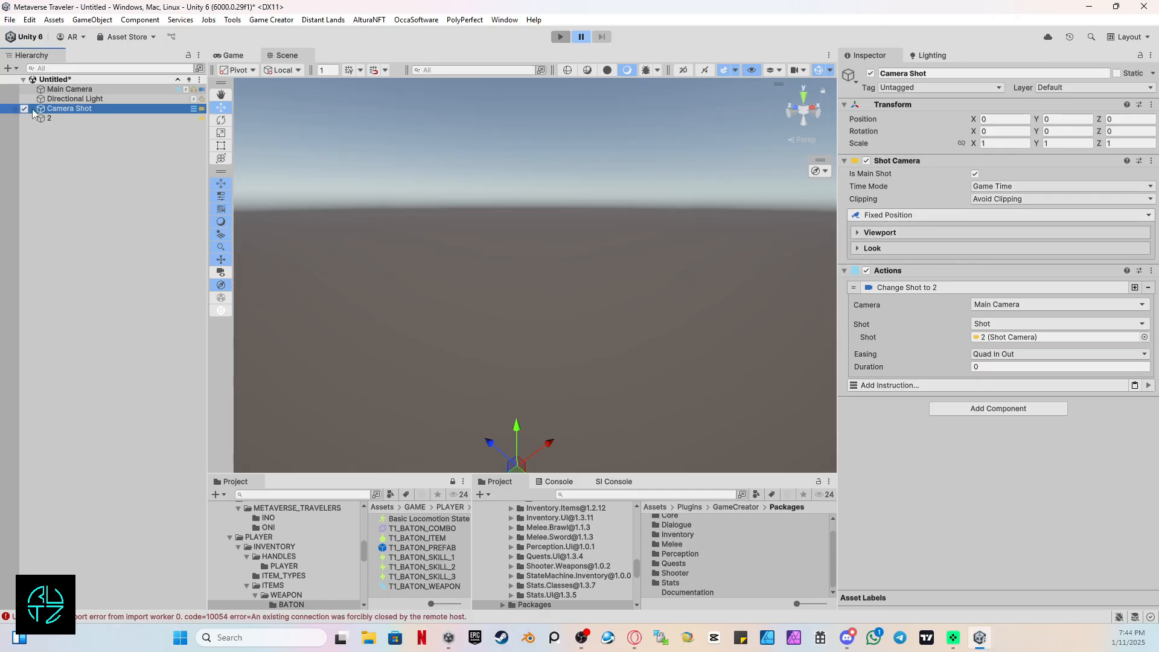
key("Down")
left_click(897, 216)
left_click(898, 217)
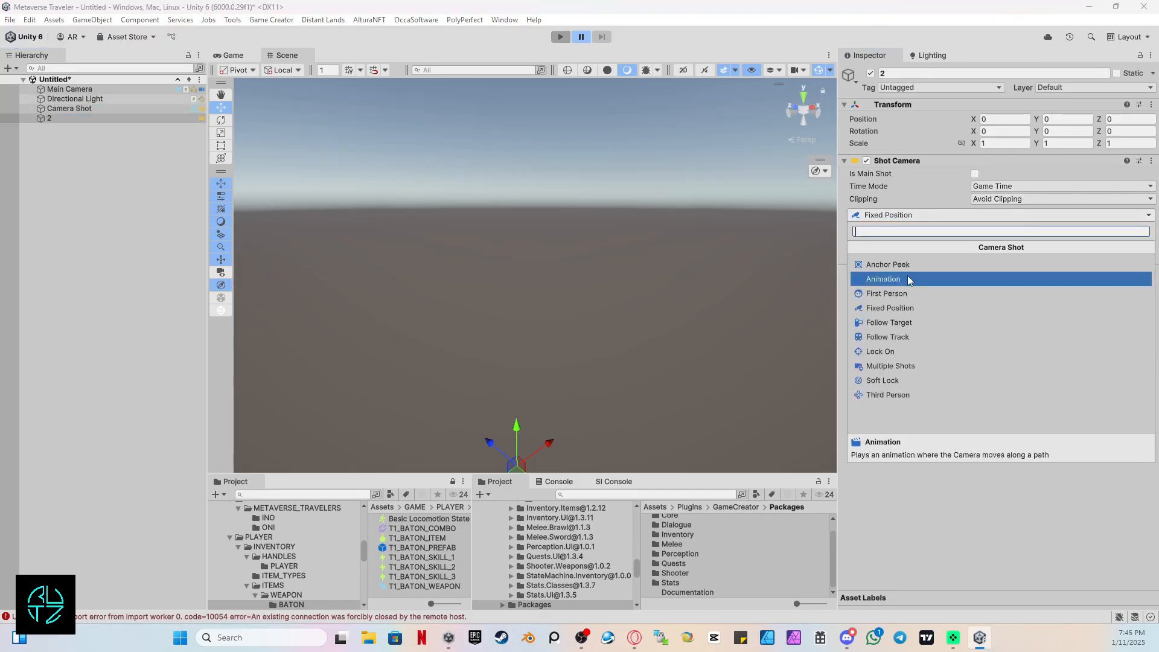
left_click(905, 294)
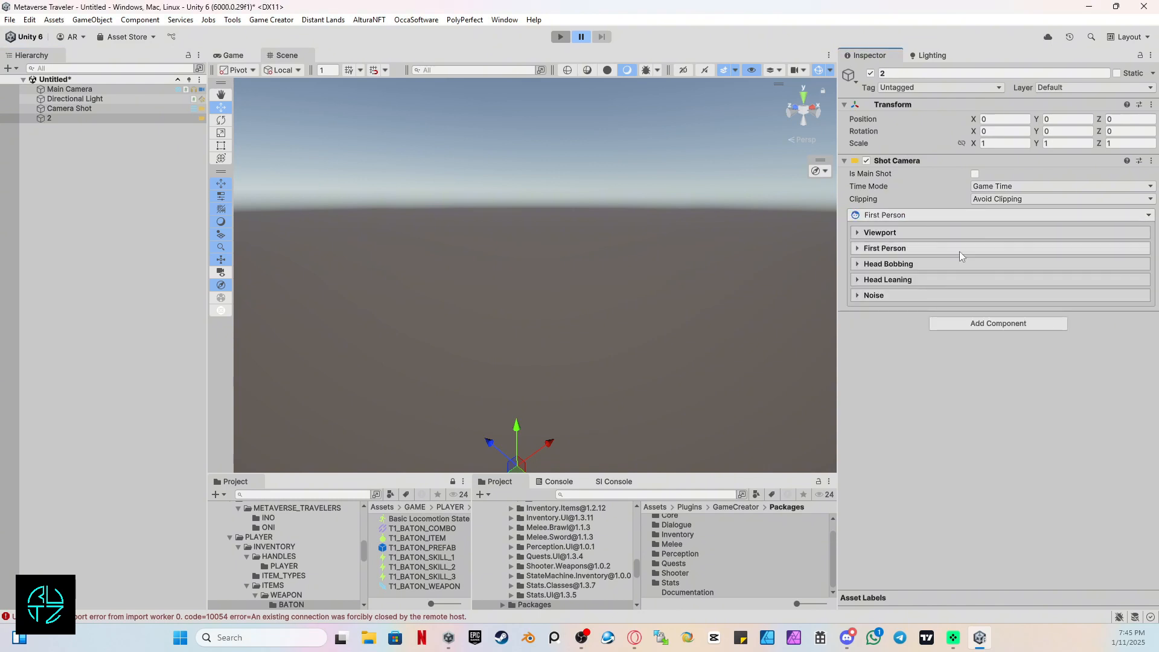
Compare the Change Shot instruction on Camera Shot with the settings of shot 2, ending on Camera Shot
left_click(120, 110)
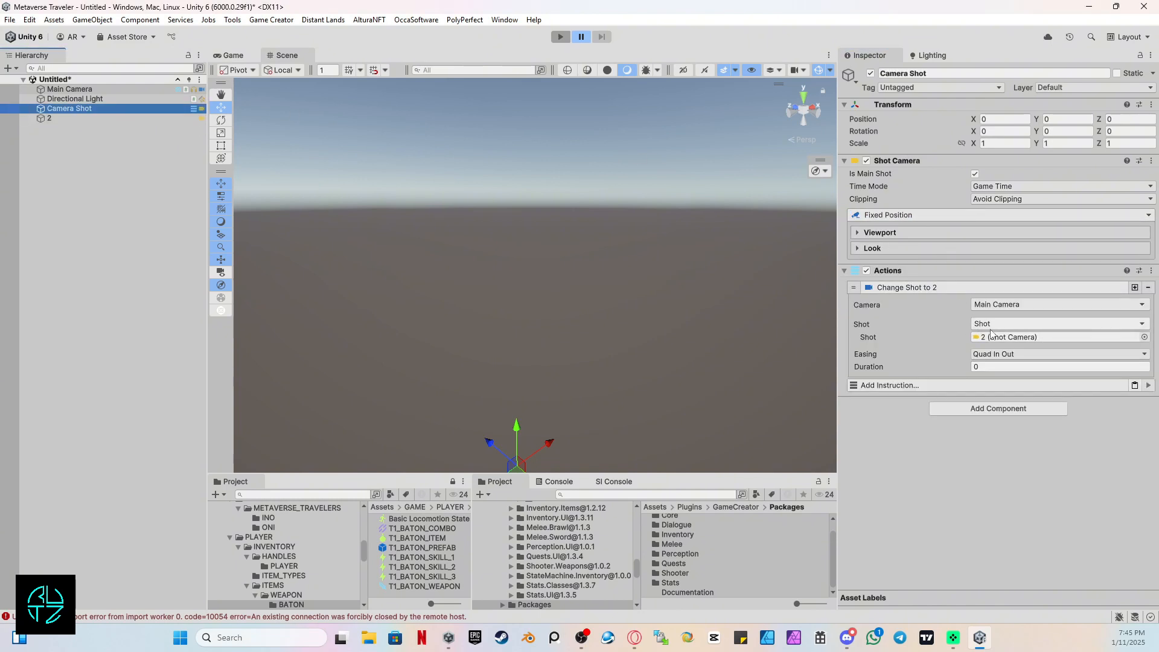
key("Down")
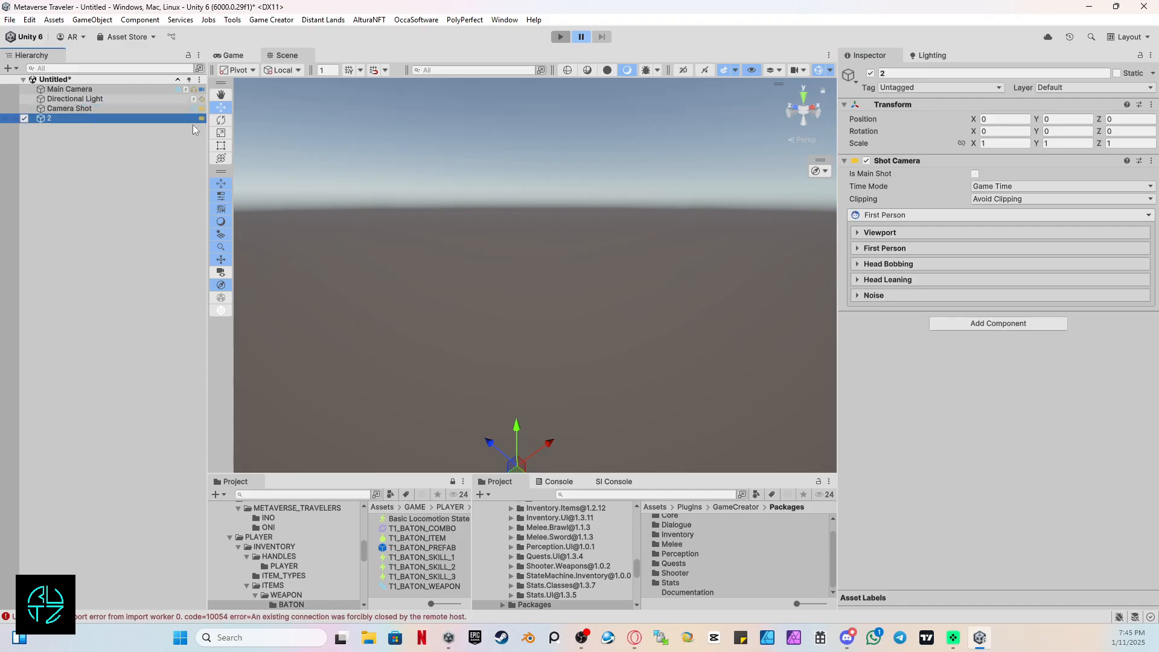
key("Up")
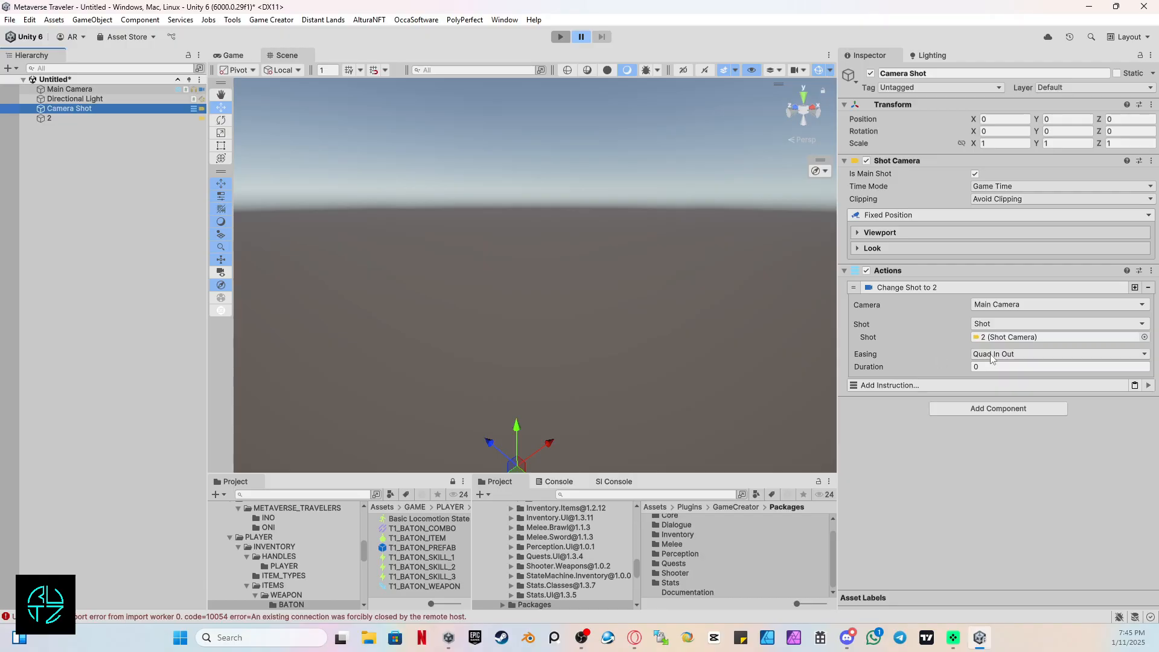
Switch to the easing reference page in the browser and examine the different easing curves
left_click(991, 355)
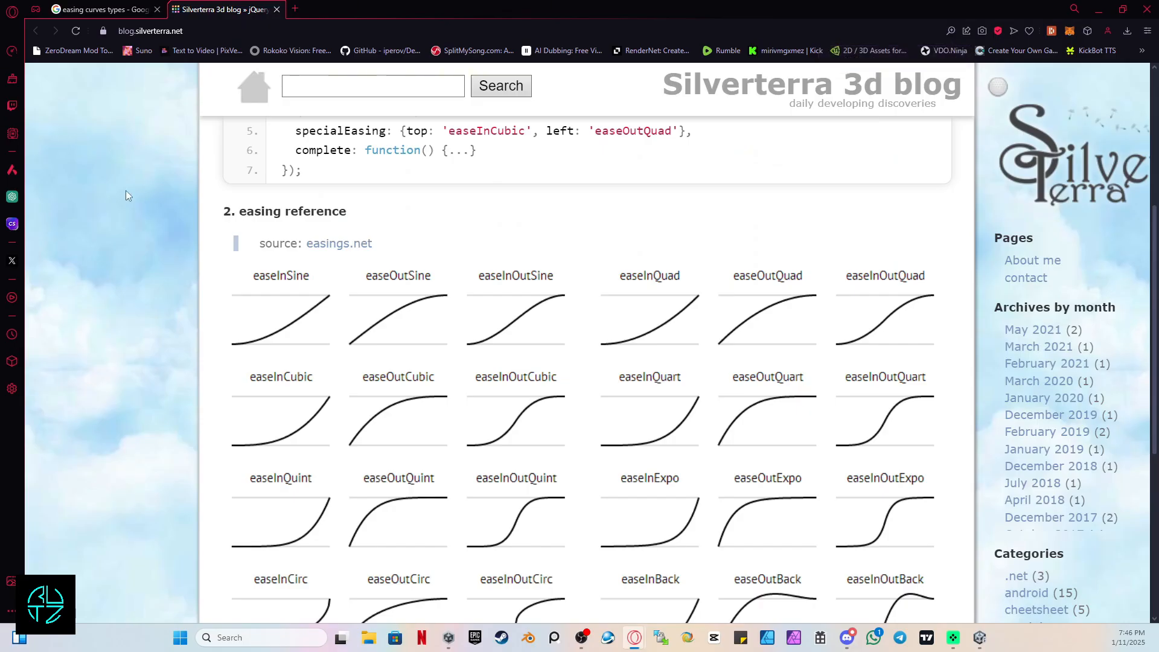
scroll(108, 173, "down", 1)
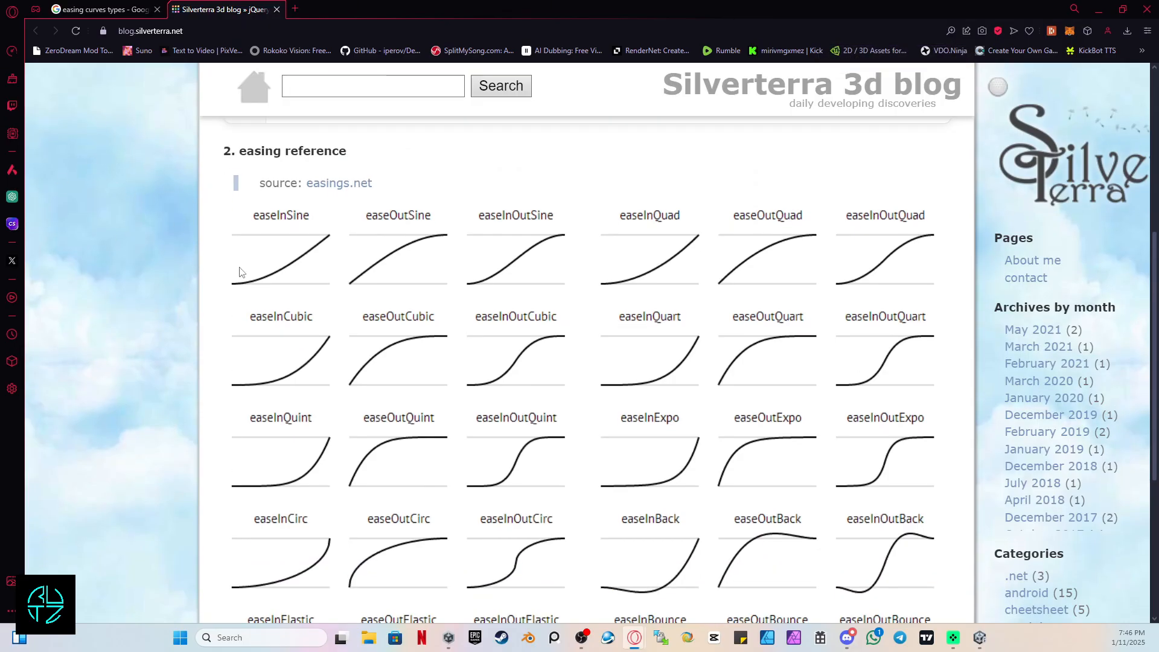
scroll(452, 238, "down", 1)
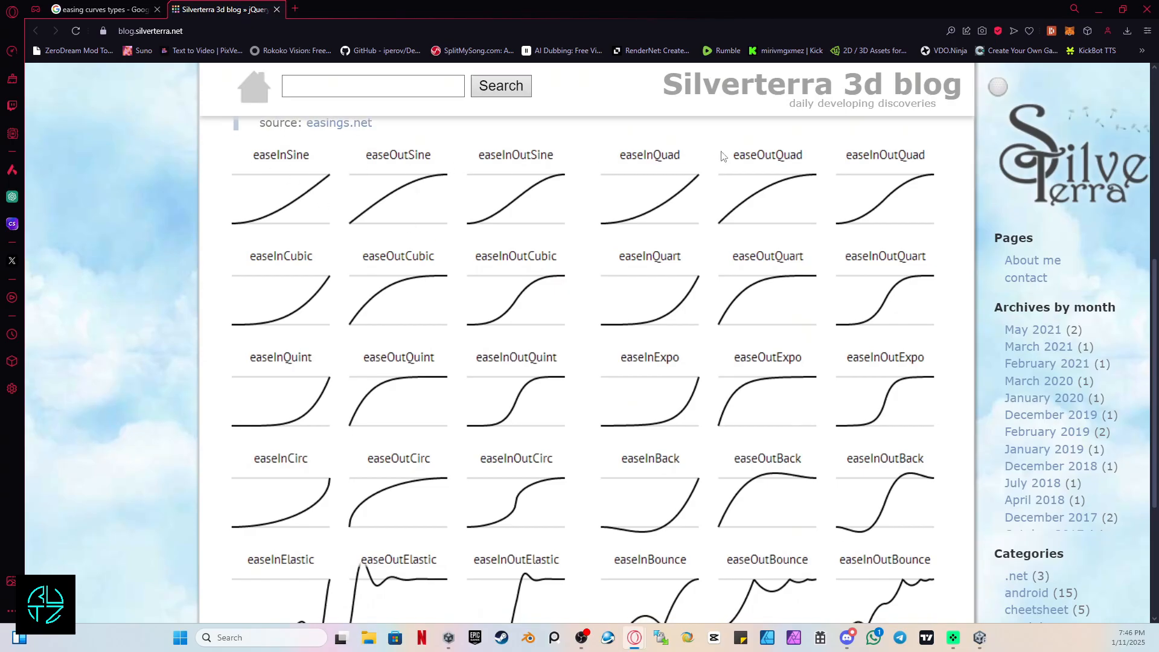
scroll(899, 372, "down", 1)
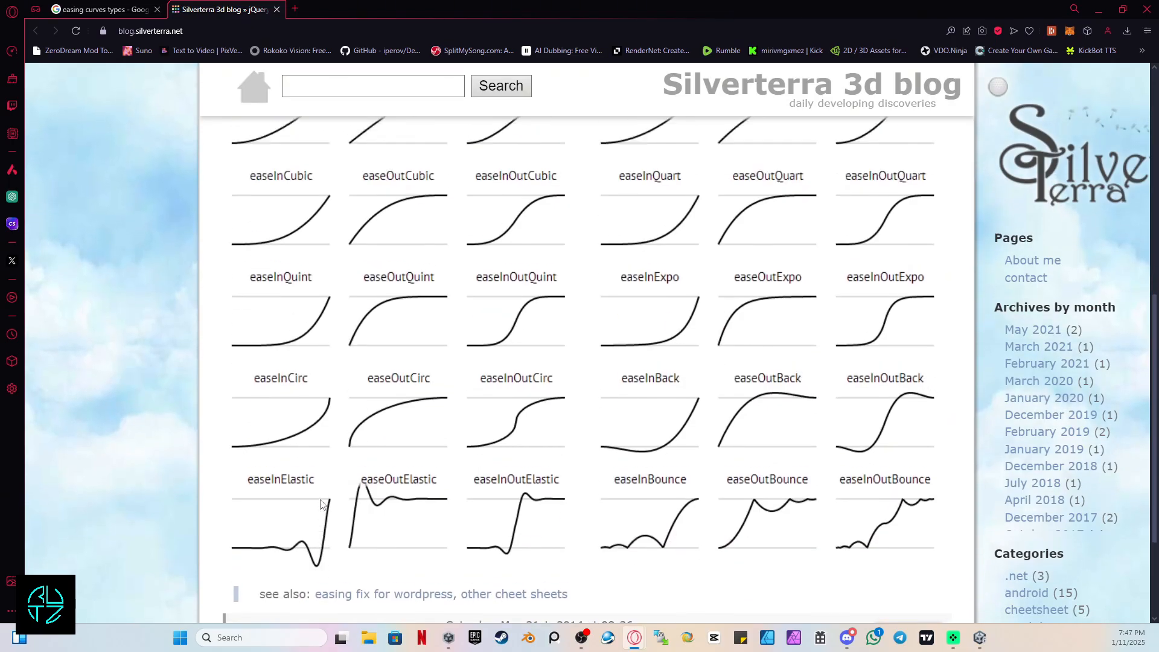
scroll(338, 433, "up", 2)
scroll(388, 383, "down", 1)
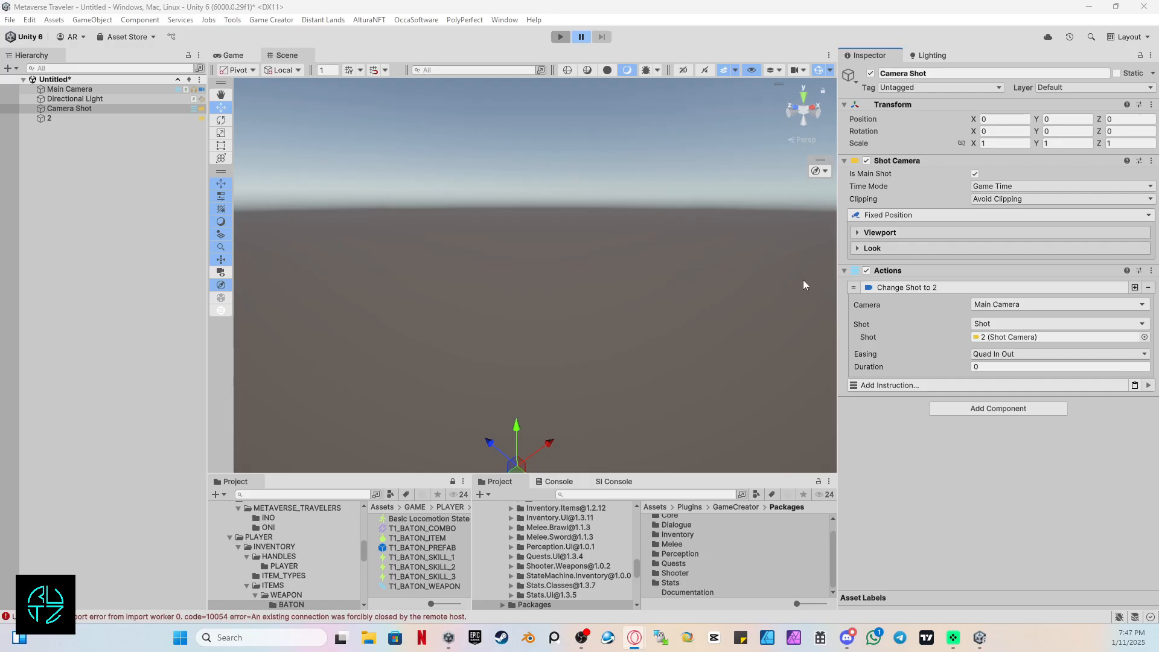
Return to Unity and review the Change Shot instruction's Easing options and Duration
left_click(992, 355)
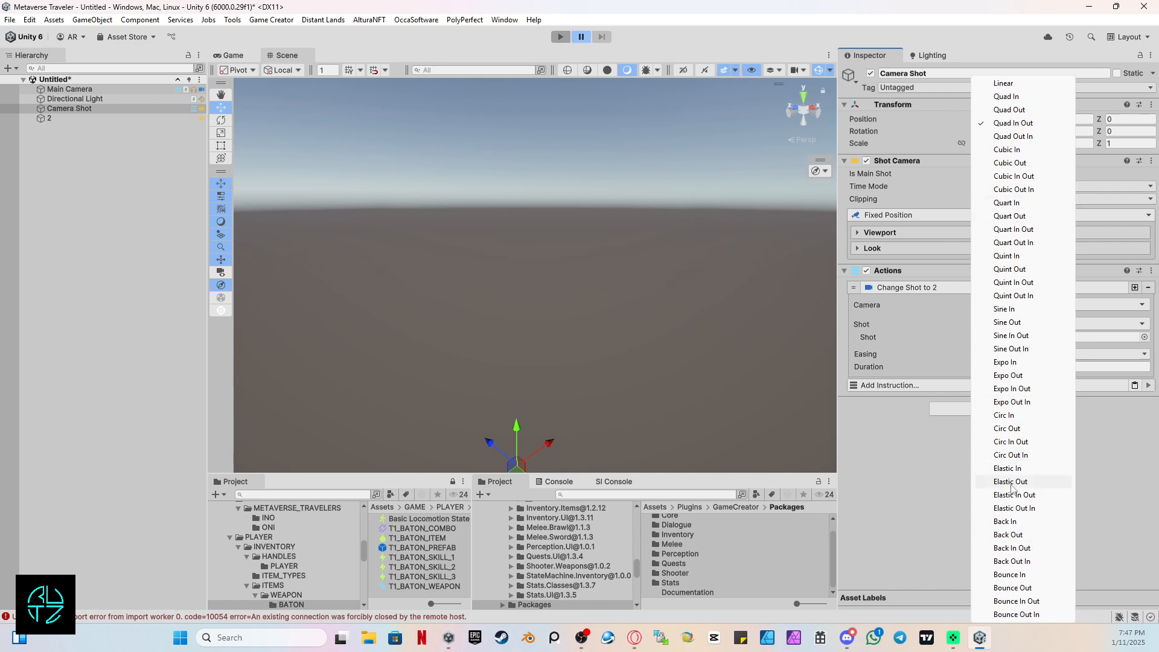
left_click(952, 439)
left_click(978, 368)
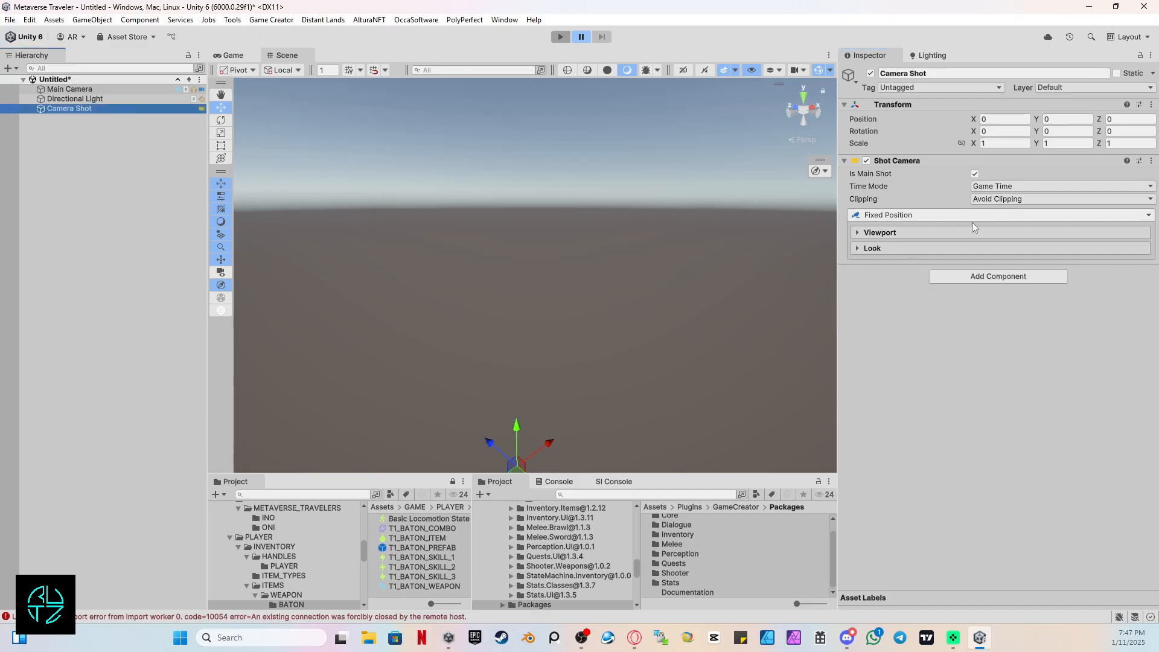
Check the Camera Shot's shot type choices and add a Game Creator Player character to the scene
left_click(909, 217)
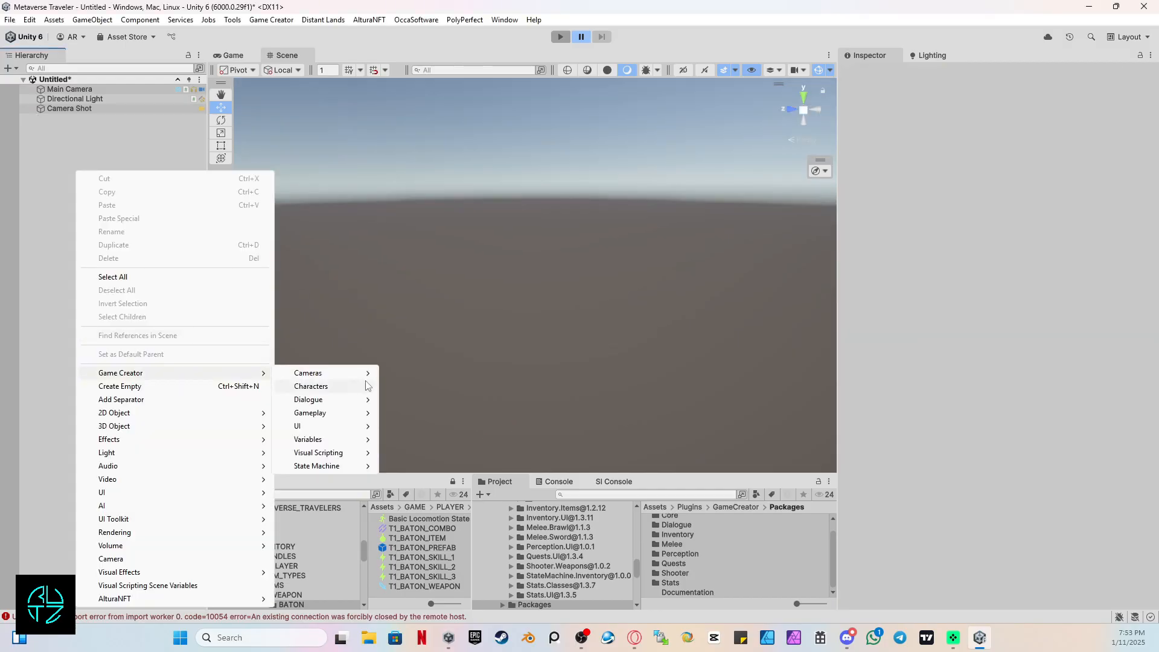
mouse_move(338, 392)
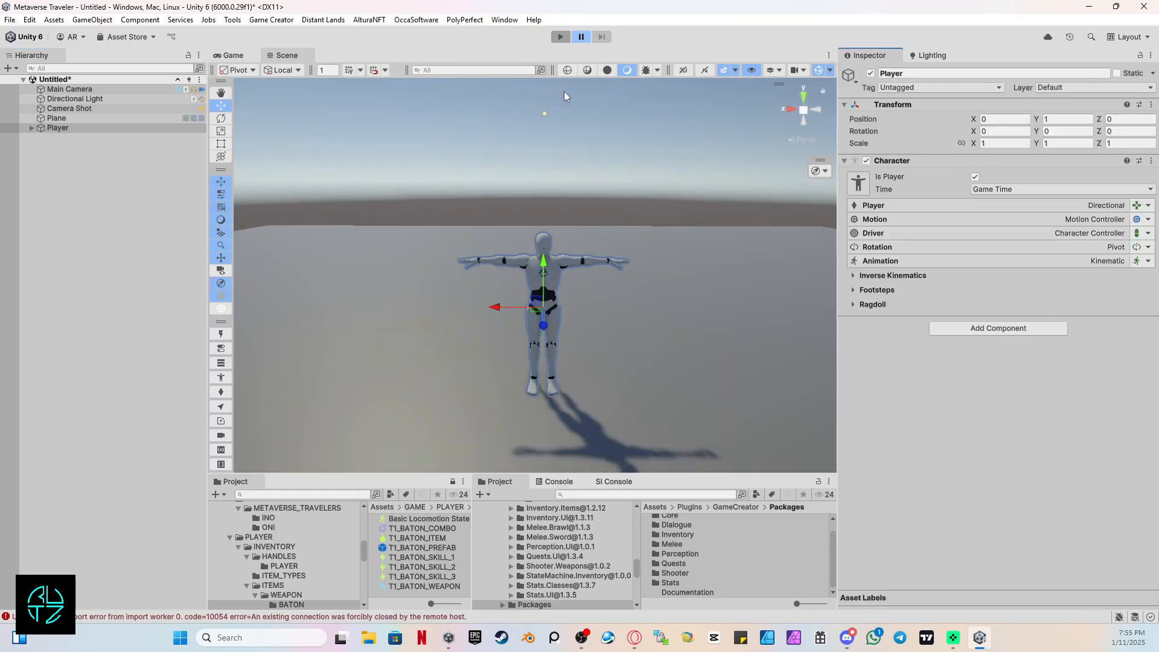
Inspect the ground plane, then play-test the Third Person camera shot by walking the player around, and stop the test
left_click(642, 260)
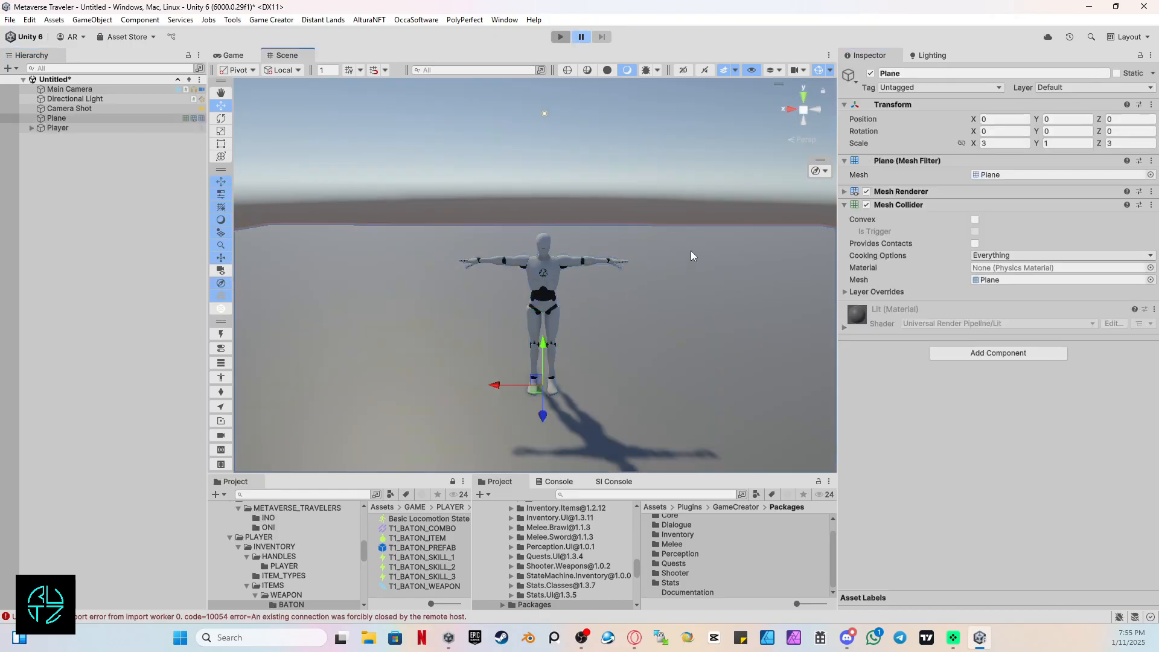
right_click_drag(482, 208, 628, 235)
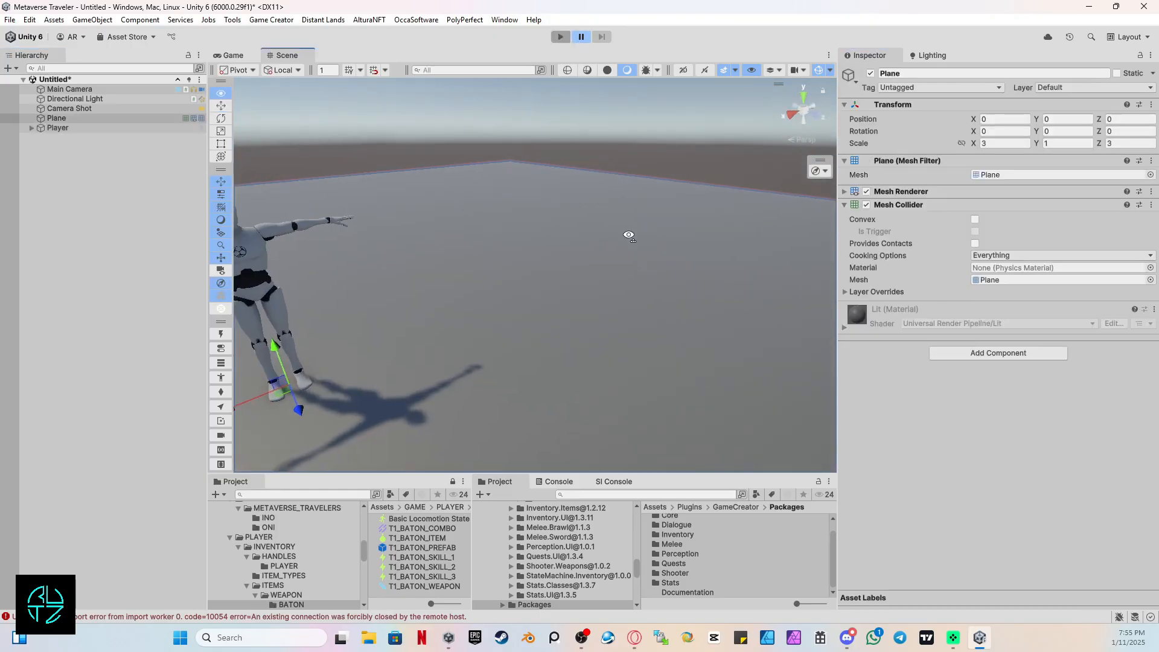
left_click(564, 38)
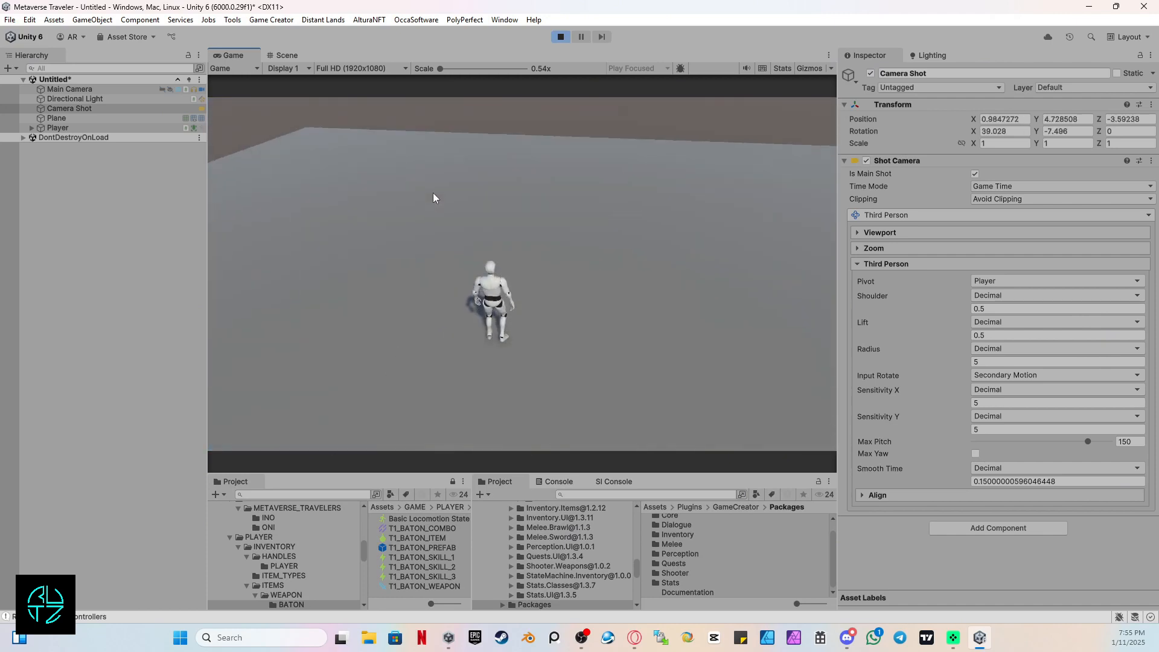
key("w")
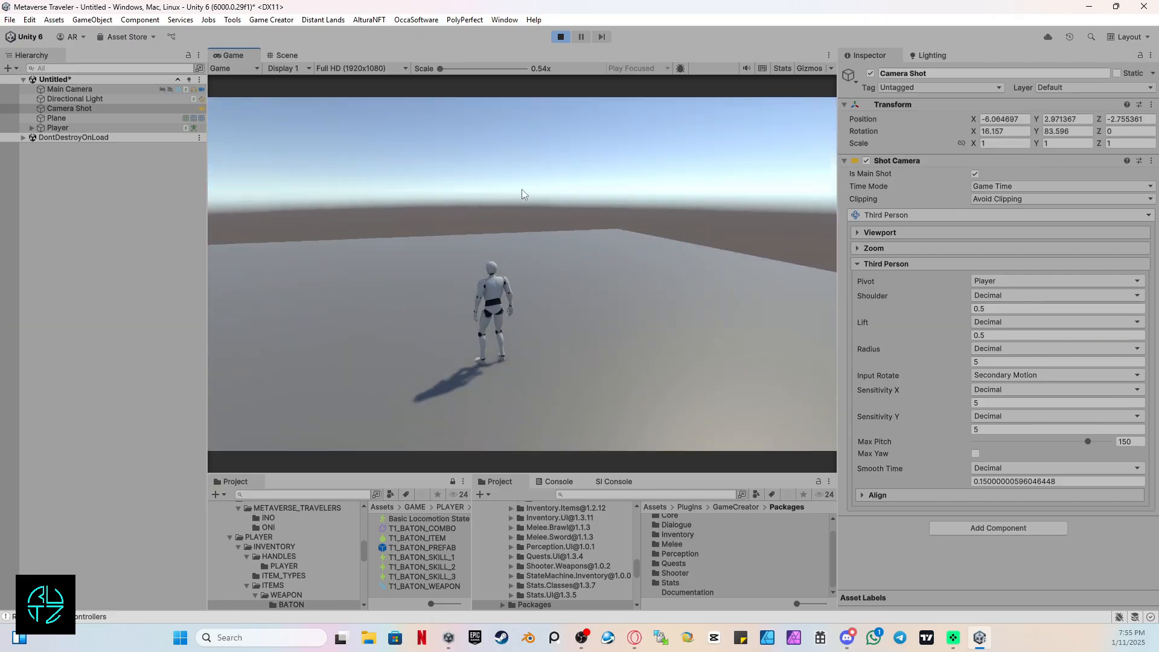
left_click(564, 38)
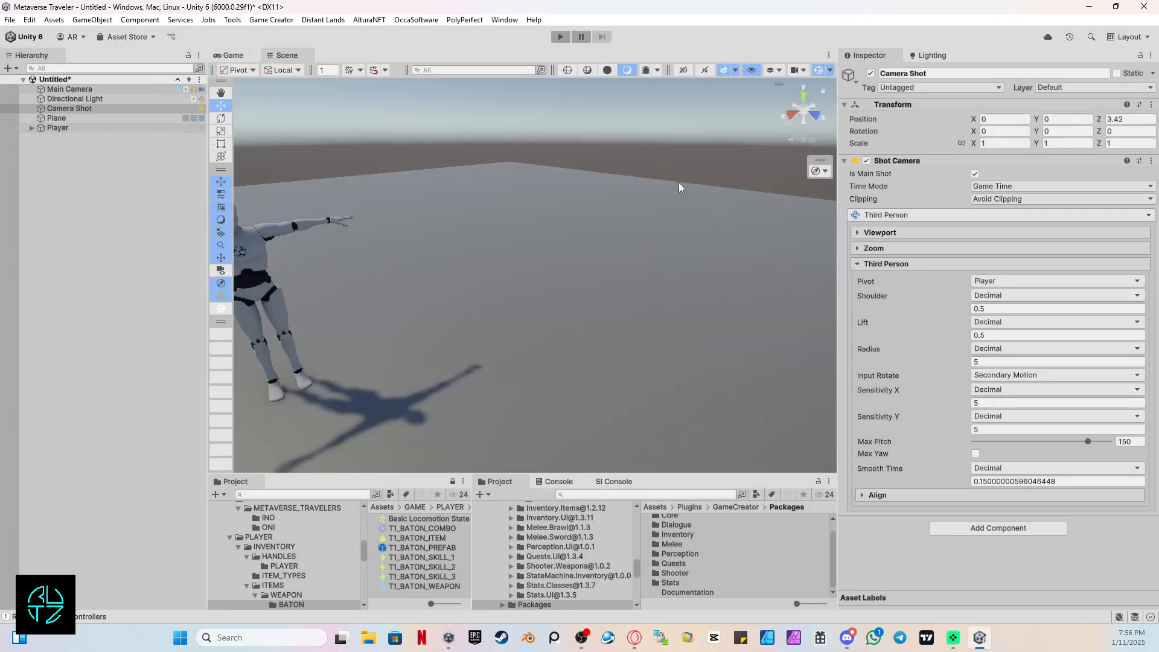